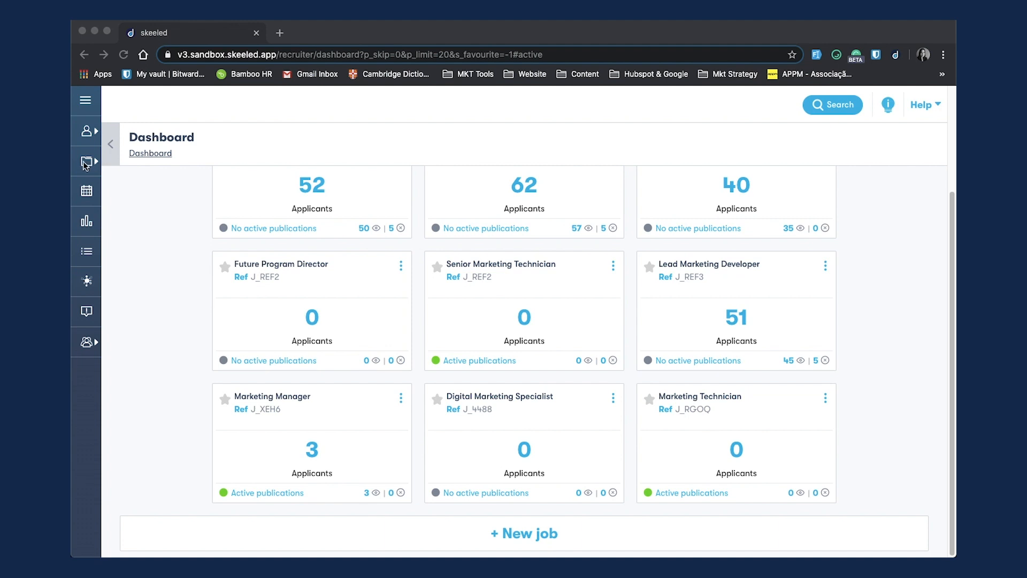
# Step: Start creating a new job using the blank new job form
pyautogui.click(629, 479)
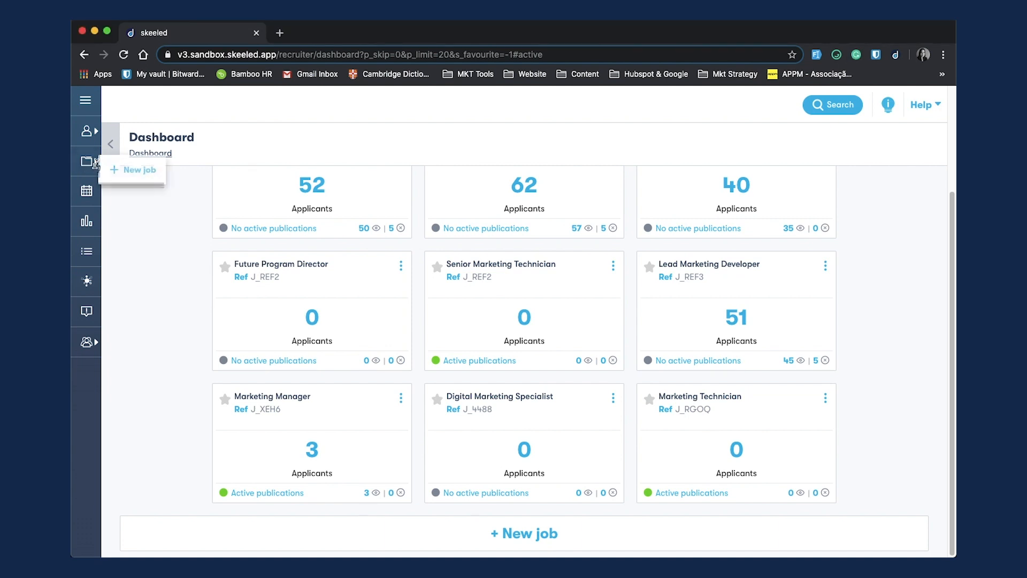
pyautogui.click(517, 534)
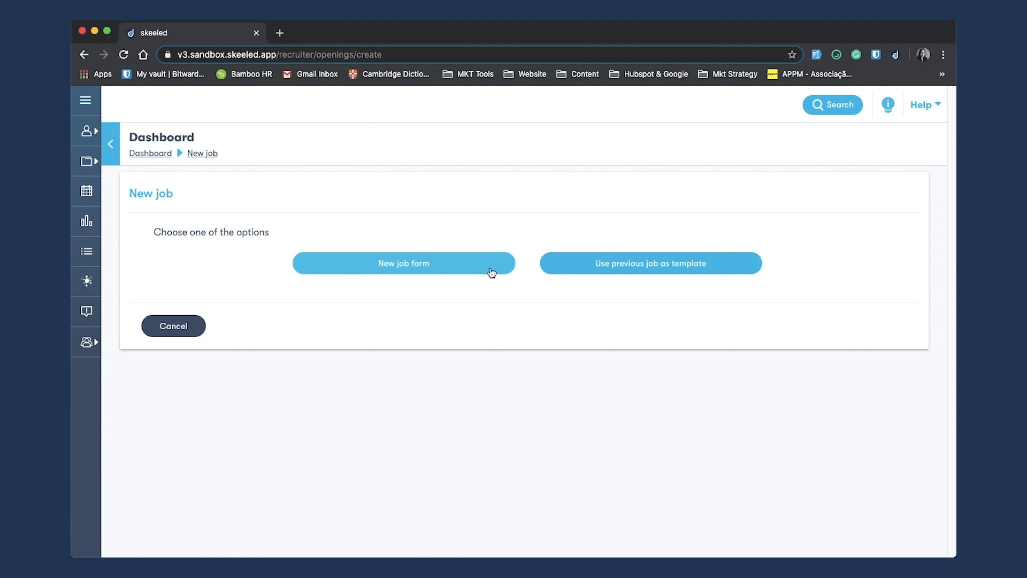
pyautogui.click(491, 272)
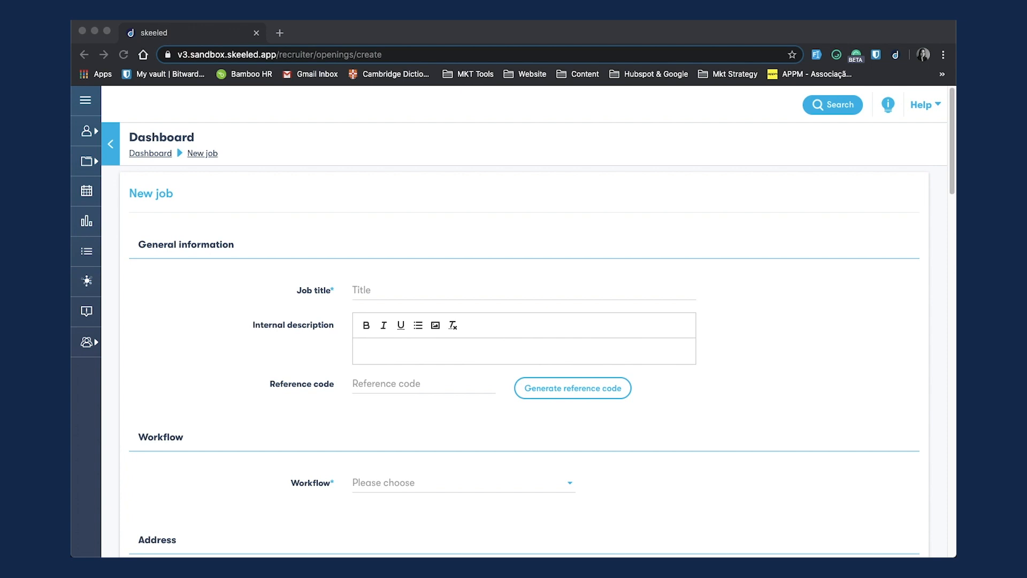
# Step: Enter "Sales Manager" as the job title
pyautogui.click(396, 291)
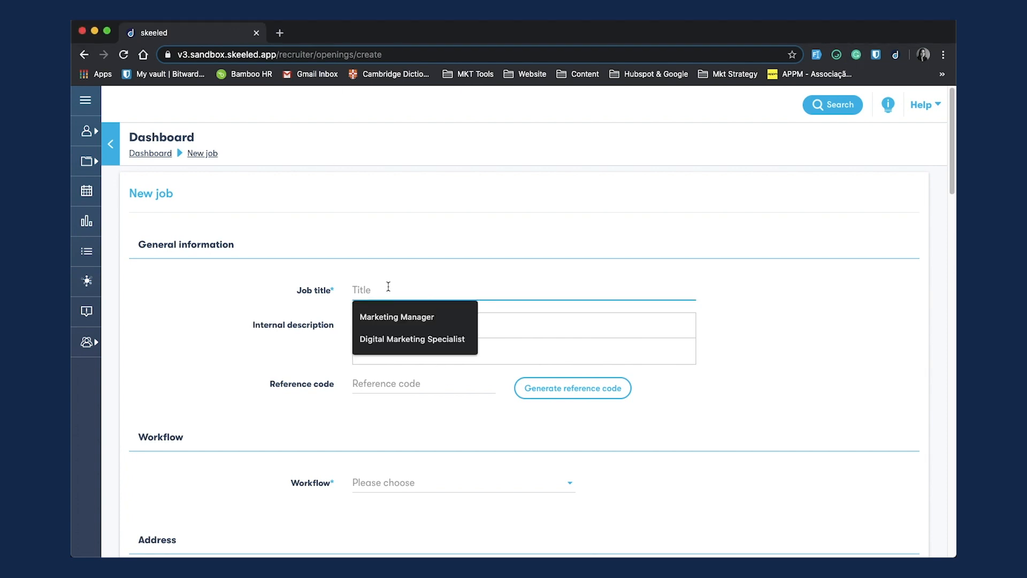
pyautogui.write('Sales Manager')
pyautogui.click(380, 342)
pyautogui.press('super+Tab')
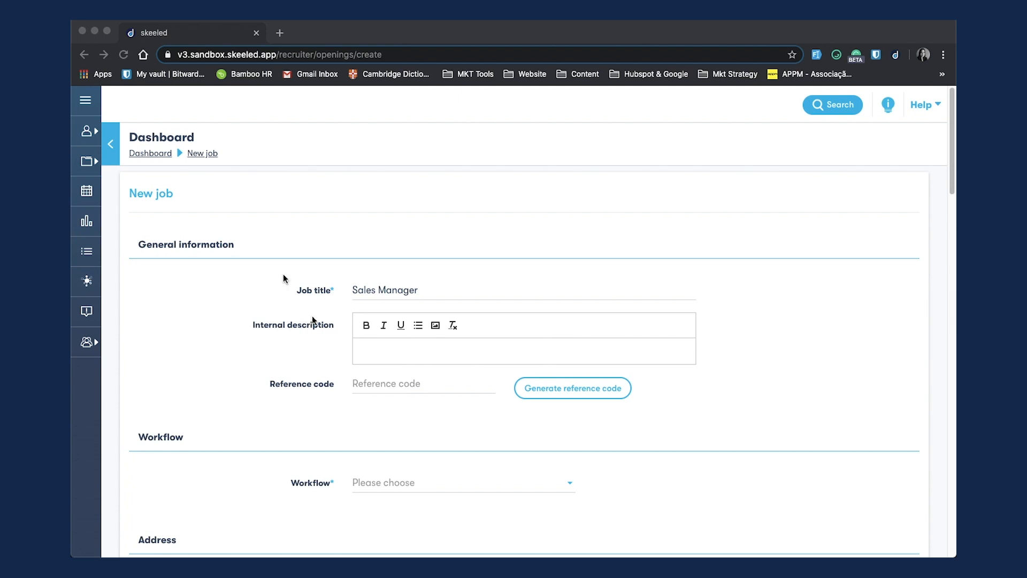
# Step: Paste the copied sales team responsibilities text into the internal description
pyautogui.click(367, 349)
pyautogui.write('Responsible for supervising and organising the sales team. In charge of managing organisational sales by developing business plans, meeting planned goals and overseeing the activities and performance of the sales team by tracking sales goals, setting individual sales targets, and facilitate the ongoing training of your salespeople.')
pyautogui.scroll(-3, 280, 368)
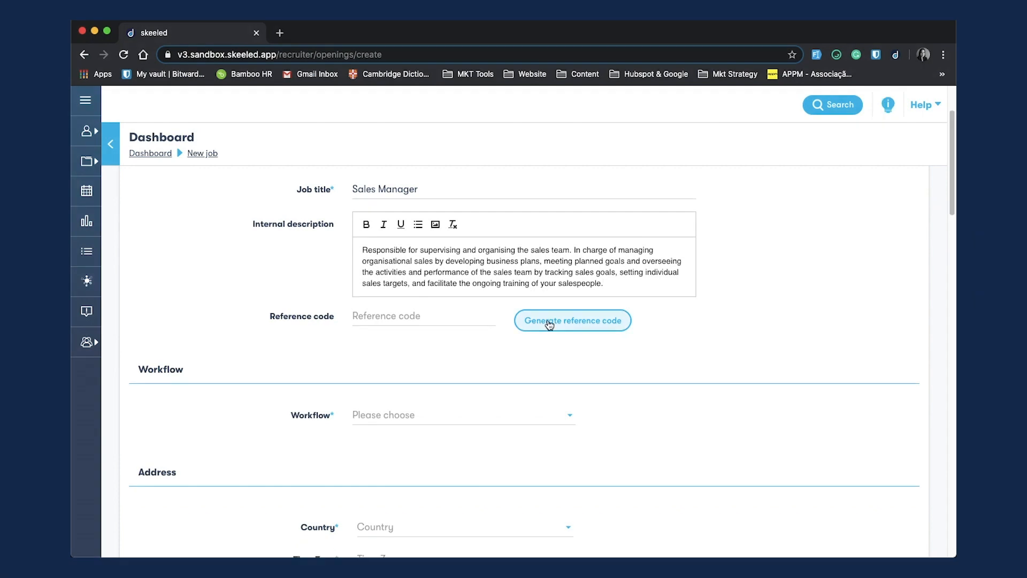
# Step: Set the job's workflow to Longer Workflow
pyautogui.click(550, 323)
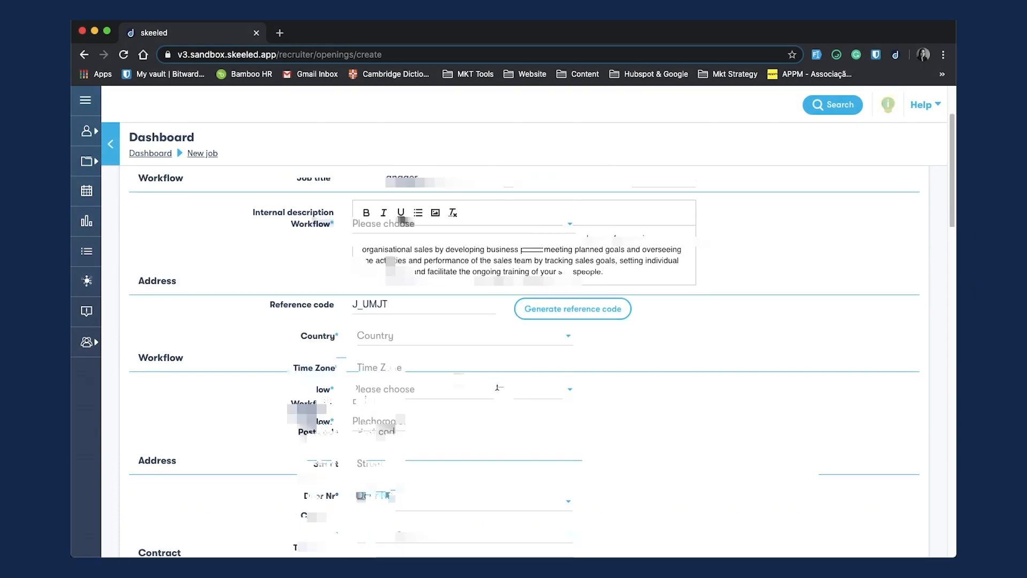
pyautogui.click(455, 224)
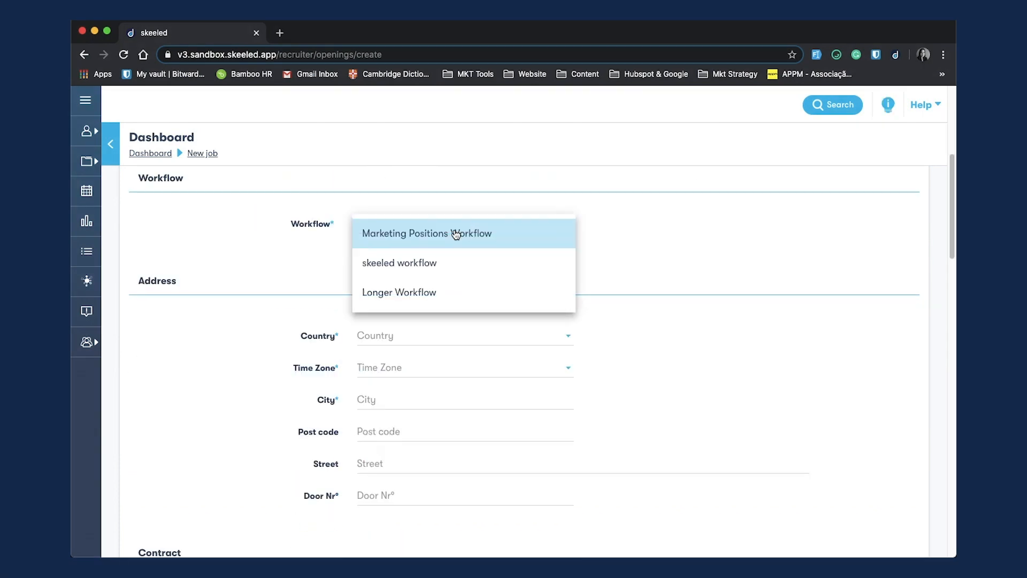
pyautogui.click(451, 293)
# Step: Fill in the address with country Portugal, time zone Europe/Lisbon, city Maia, plus post code and street
pyautogui.scroll(-1, 732, 378)
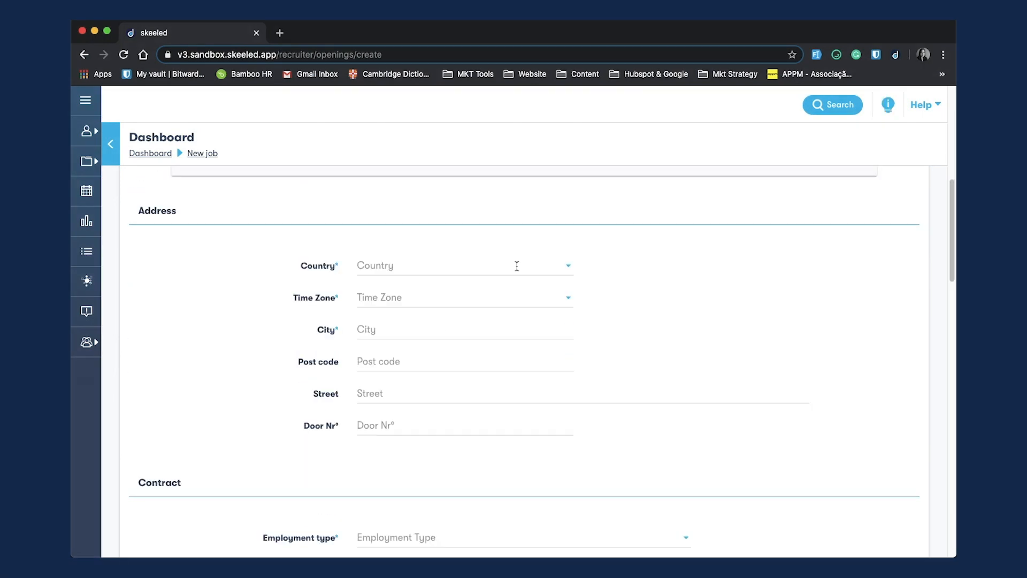
pyautogui.click(516, 266)
pyautogui.click(476, 299)
pyautogui.click(473, 295)
pyautogui.click(463, 298)
pyautogui.click(459, 337)
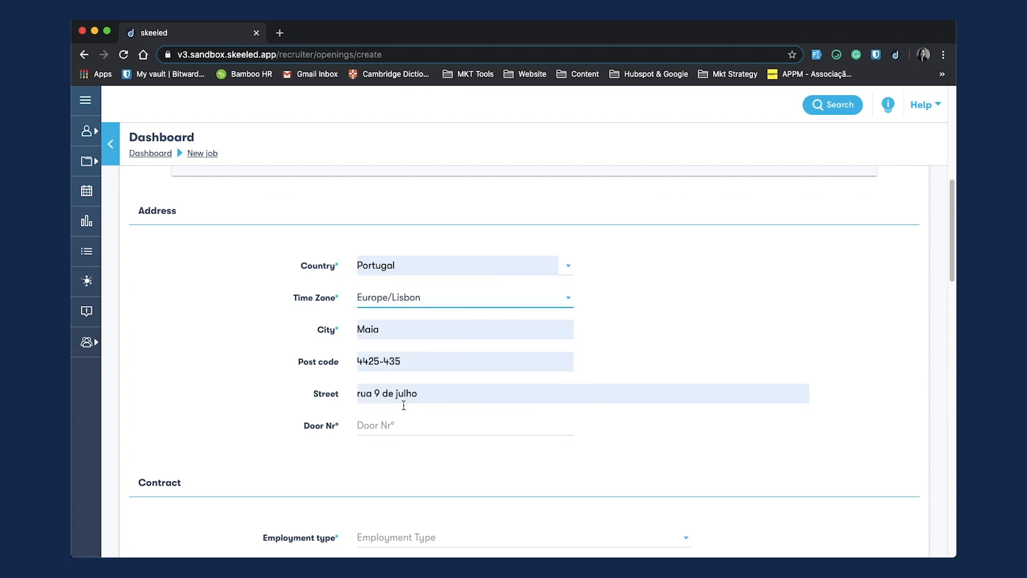
pyautogui.click(396, 425)
pyautogui.click(393, 445)
# Step: Set the contract to Full-Time, Permanent contract, 40 hours per week, duration 12 Months
pyautogui.scroll(-5, 673, 379)
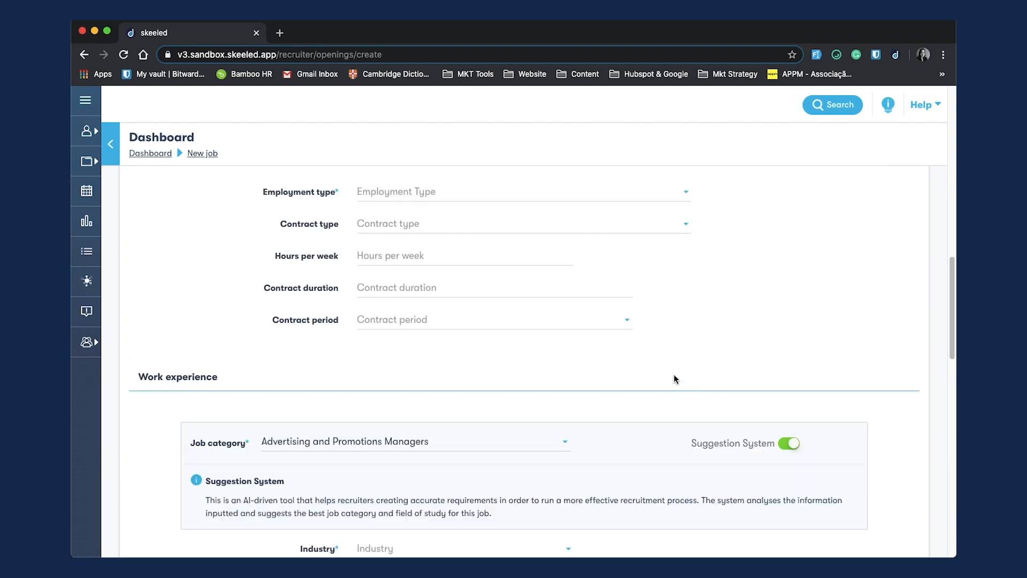
pyautogui.click(452, 196)
pyautogui.click(442, 220)
pyautogui.click(424, 223)
pyautogui.click(398, 252)
pyautogui.click(408, 253)
pyautogui.click(393, 282)
pyautogui.click(375, 288)
pyautogui.click(369, 310)
pyautogui.click(367, 321)
pyautogui.click(380, 356)
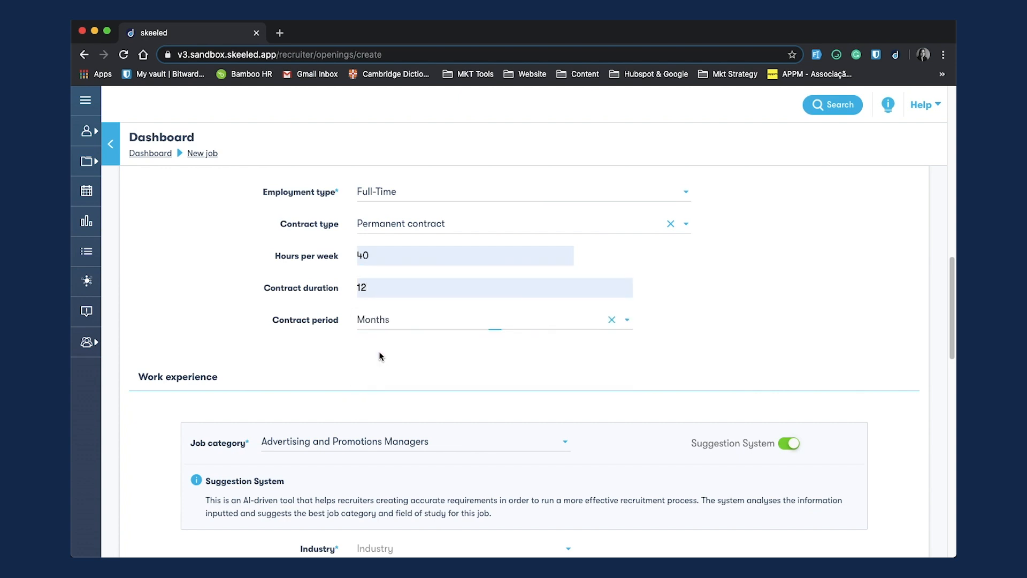
# Step: Set the industry to Apparel and Fashion
pyautogui.scroll(-3, 546, 367)
pyautogui.scroll(-1, 611, 349)
pyautogui.scroll(-1, 635, 351)
pyautogui.click(497, 381)
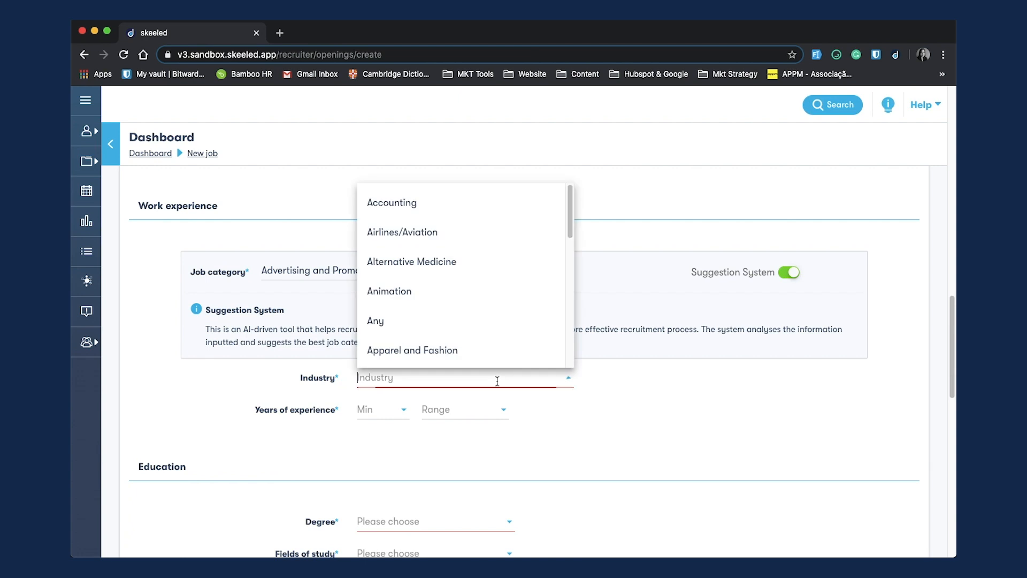
pyautogui.click(496, 349)
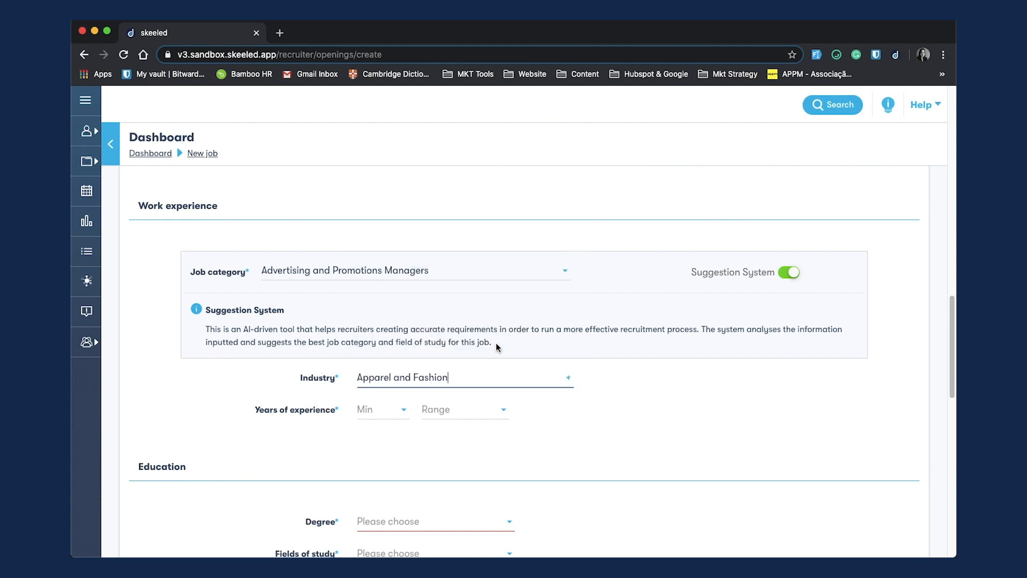
# Step: Set required years of experience to 4 or more
pyautogui.click(374, 417)
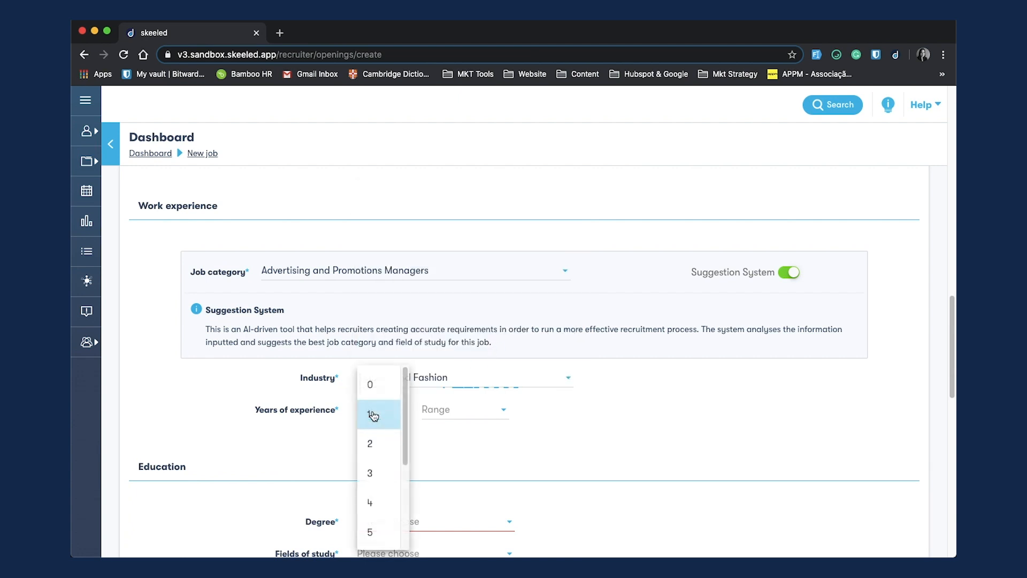
pyautogui.click(375, 502)
pyautogui.click(464, 411)
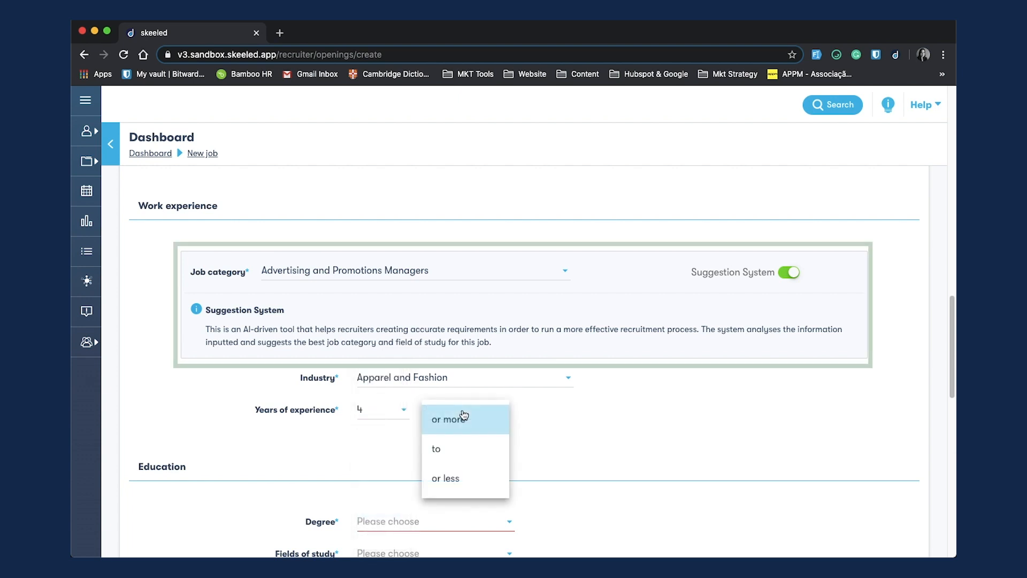
pyautogui.click(463, 423)
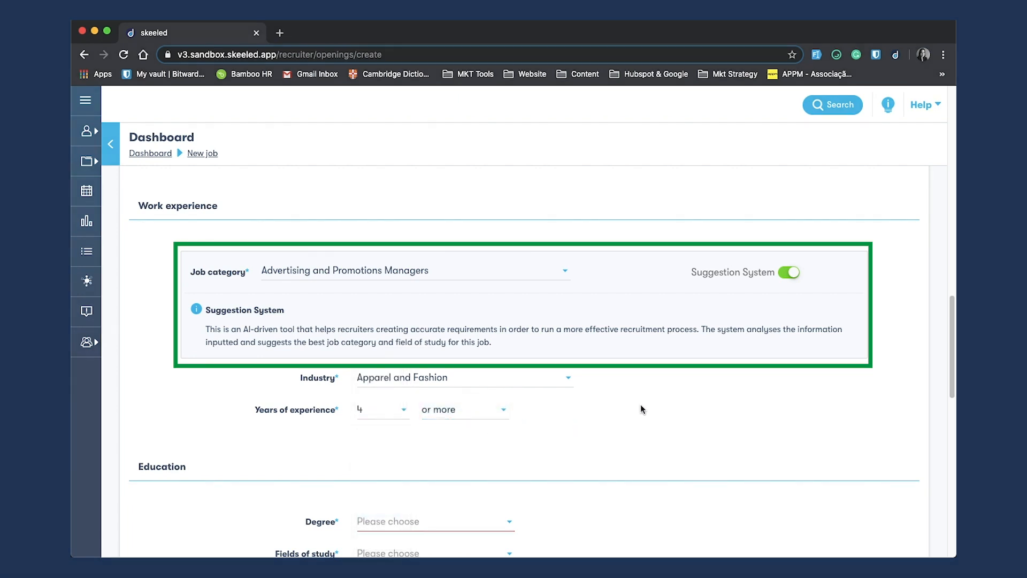
# Step: Set the degree to Master and the field of study to Management and administration
pyautogui.scroll(-4, 641, 409)
pyautogui.click(384, 330)
pyautogui.click(382, 507)
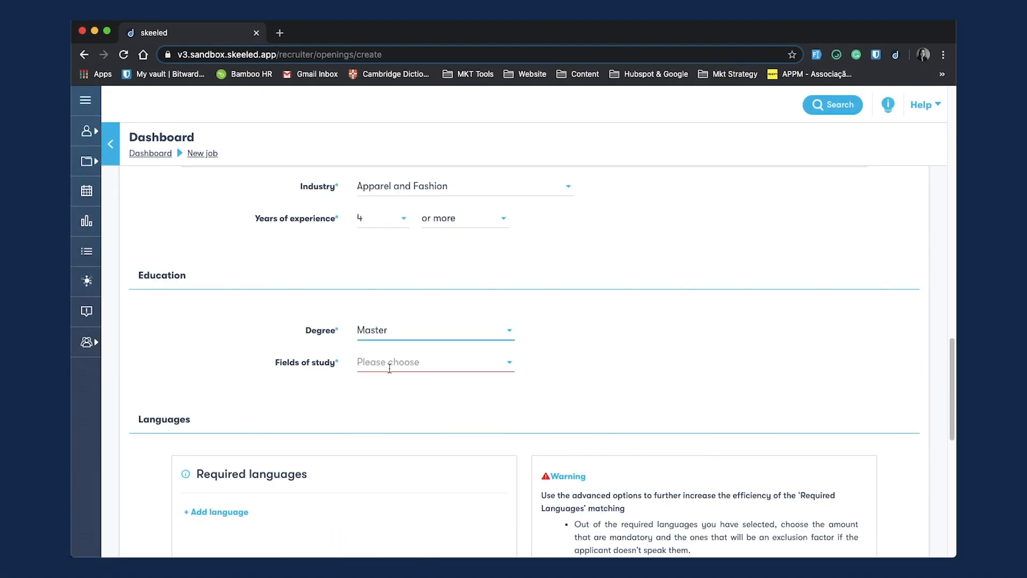
pyautogui.click(390, 362)
pyautogui.scroll(-1, 484, 509)
pyautogui.click(480, 563)
# Step: Add English as a required language with C2 for read, write and speak
pyautogui.scroll(-4, 683, 307)
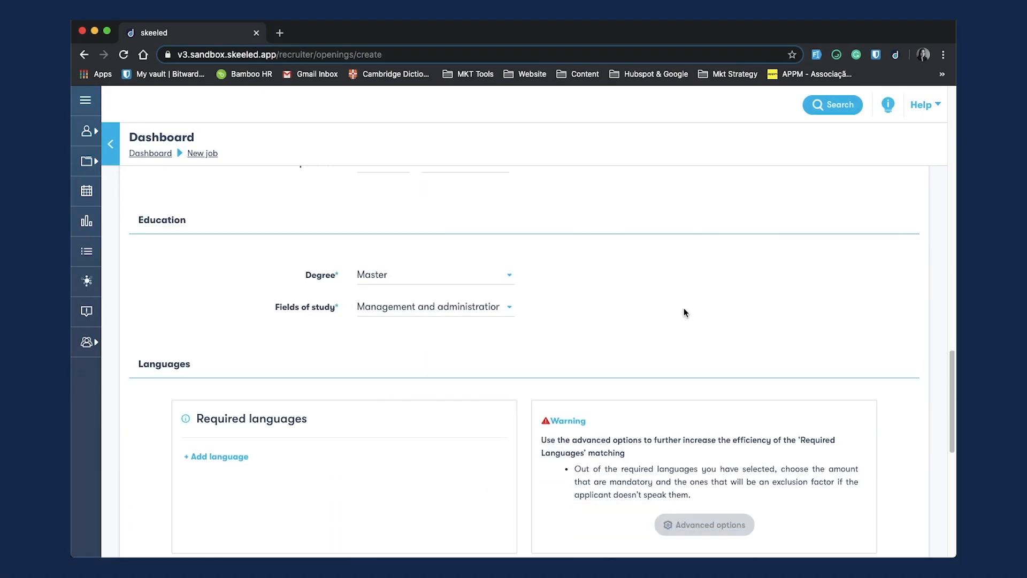
pyautogui.click(235, 325)
pyautogui.click(239, 327)
pyautogui.click(225, 352)
pyautogui.click(300, 328)
pyautogui.click(300, 485)
pyautogui.click(369, 328)
pyautogui.click(366, 486)
pyautogui.click(434, 327)
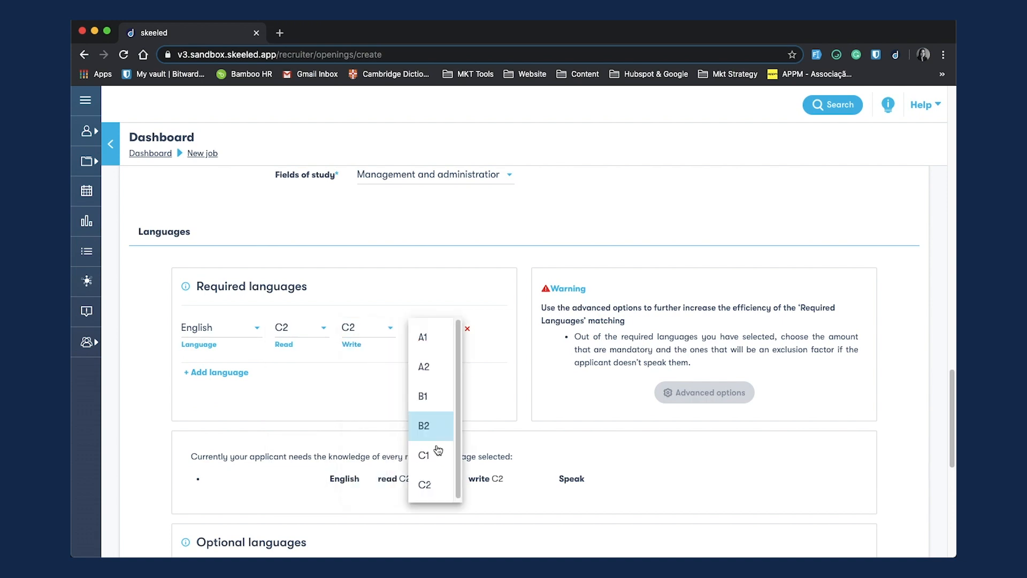
pyautogui.click(434, 484)
# Step: Add French as a required language at C2 for read, write and speak
pyautogui.click(224, 372)
pyautogui.click(225, 367)
pyautogui.scroll(-3, 227, 339)
pyautogui.click(227, 340)
pyautogui.click(437, 372)
pyautogui.click(435, 523)
# Step: Add German as a required language at C1 for read, write and speak
pyautogui.click(224, 411)
pyautogui.click(252, 405)
pyautogui.scroll(-3, 258, 332)
pyautogui.click(251, 337)
pyautogui.click(302, 404)
pyautogui.click(302, 503)
# Step: In the advanced language options, set 2 mandatory languages and mark English as the exclusion factor
pyautogui.scroll(-1, 447, 463)
pyautogui.click(704, 378)
pyautogui.click(813, 285)
pyautogui.click(802, 320)
pyautogui.scroll(-4, 644, 374)
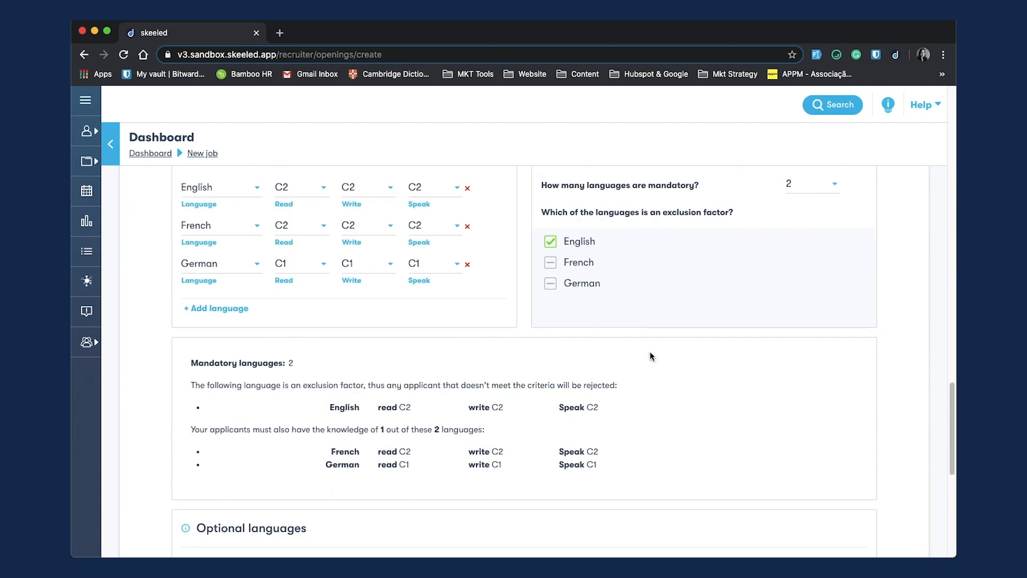
# Step: Add Portuguese as an optional language at C1 for read, write and speak
pyautogui.click(216, 455)
pyautogui.scroll(-3, 235, 449)
pyautogui.click(256, 320)
# Step: Add two more recruiters from the user list, then publish the job and leave
pyautogui.scroll(-3, 260, 436)
pyautogui.click(261, 441)
pyautogui.click(392, 321)
pyautogui.click(393, 447)
pyautogui.click(535, 320)
pyautogui.click(535, 447)
pyautogui.click(663, 321)
pyautogui.click(655, 448)
pyautogui.scroll(-3, 608, 431)
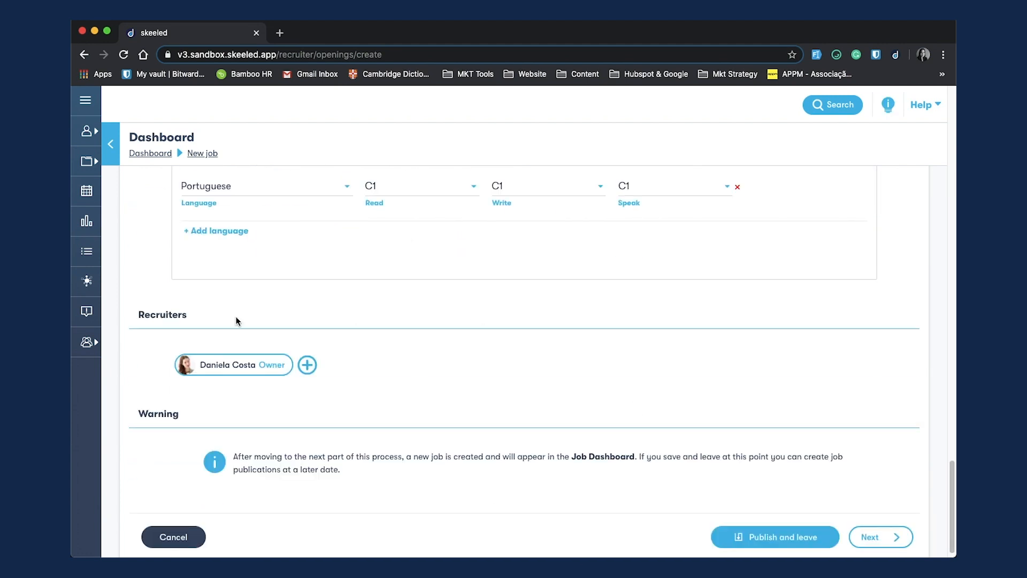
pyautogui.click(307, 365)
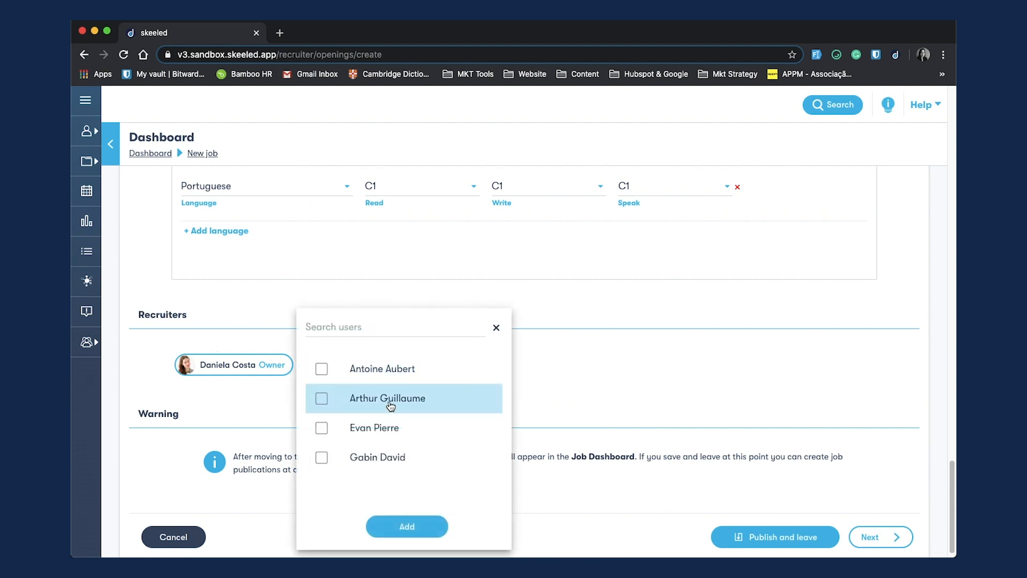
pyautogui.click(321, 399)
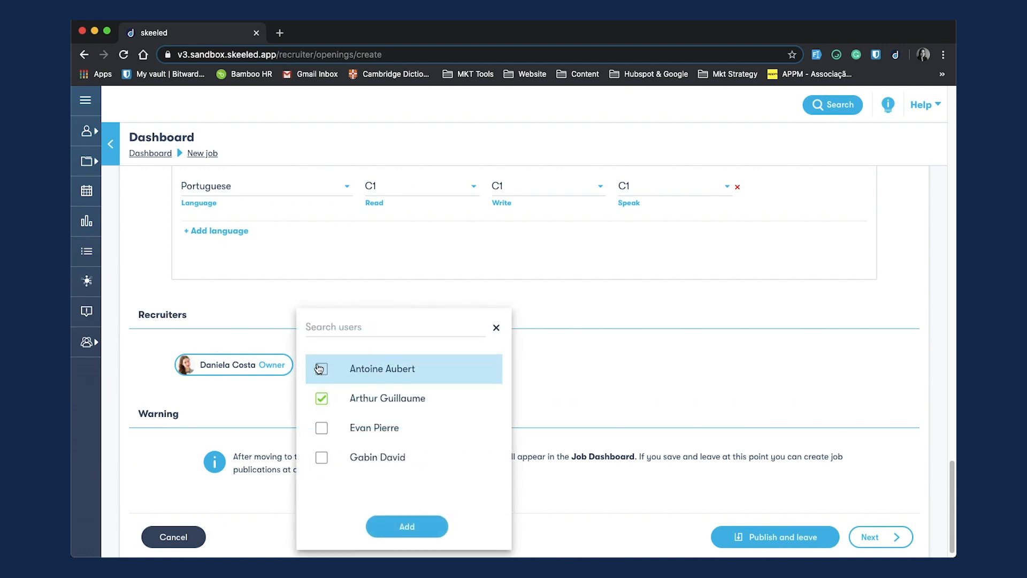
pyautogui.click(321, 457)
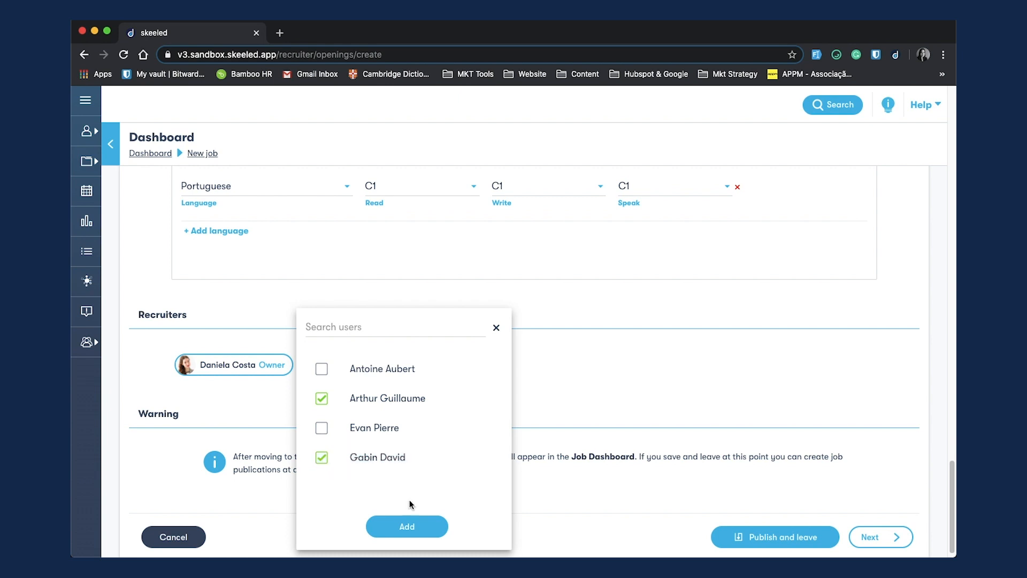
pyautogui.click(402, 527)
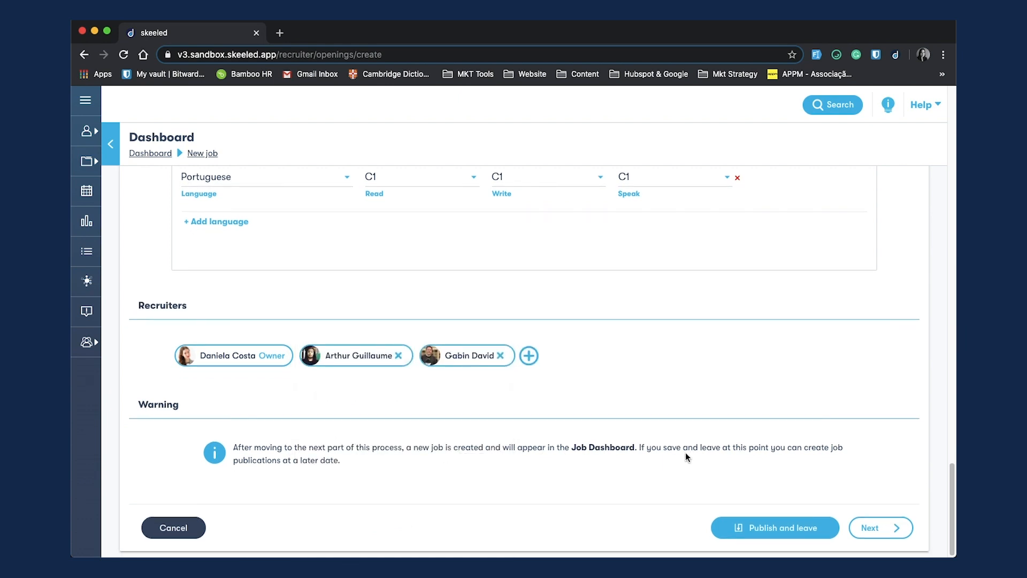
pyautogui.click(803, 530)
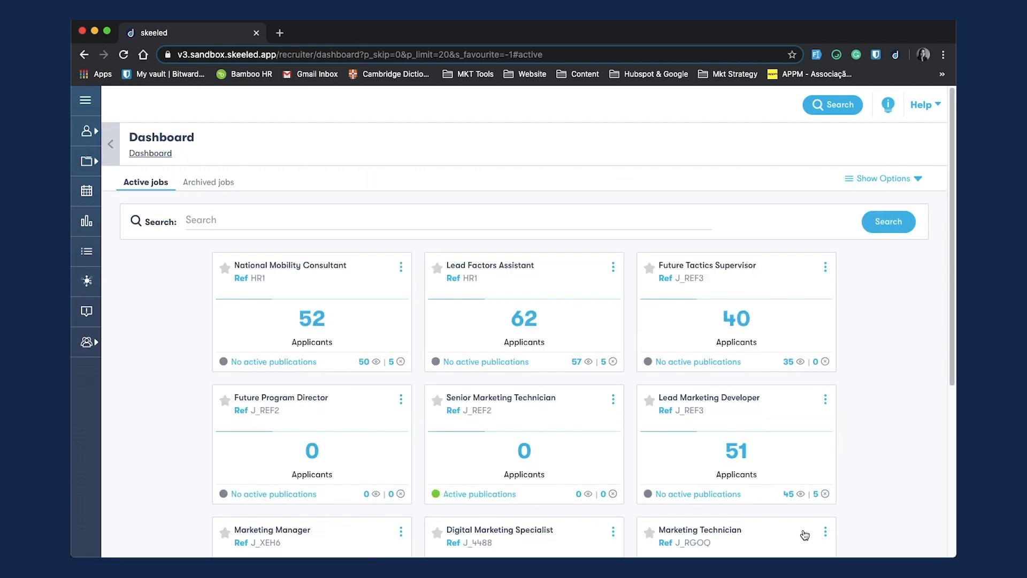
# Step: Open the new Sales Manager job from the dashboard and go to its overview
pyautogui.scroll(-1, 771, 364)
pyautogui.scroll(-5, 771, 366)
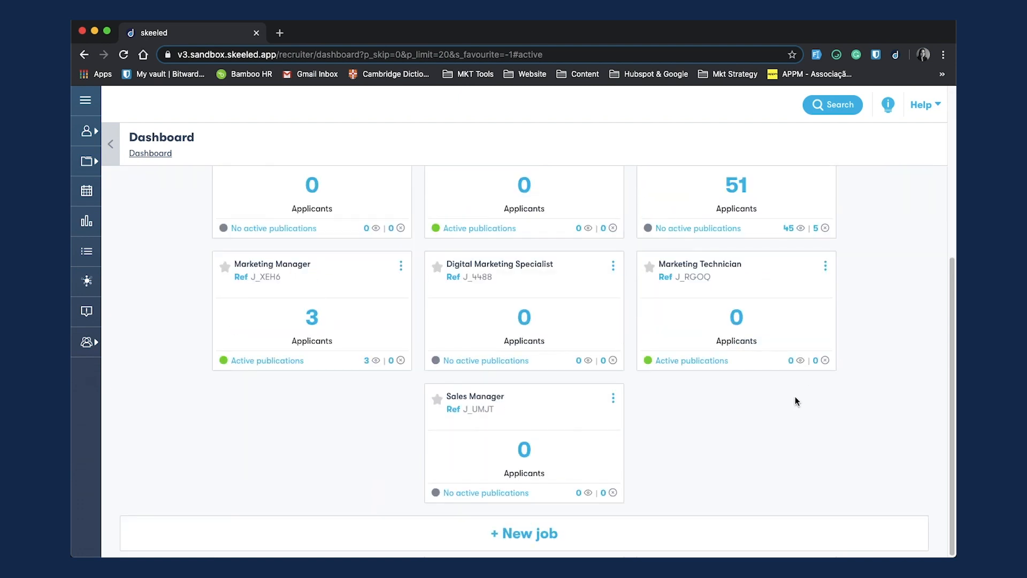
pyautogui.click(496, 399)
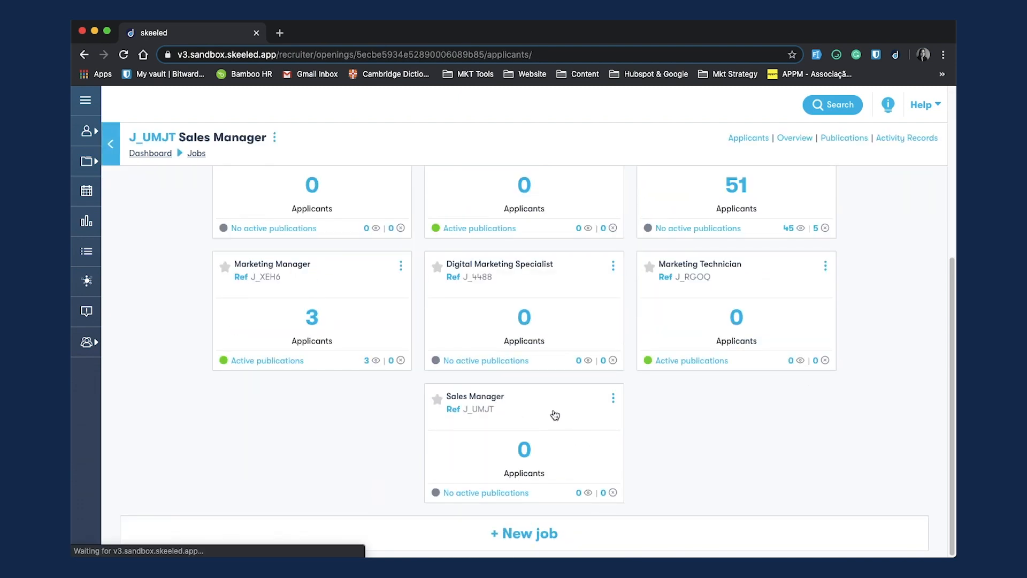
pyautogui.click(795, 138)
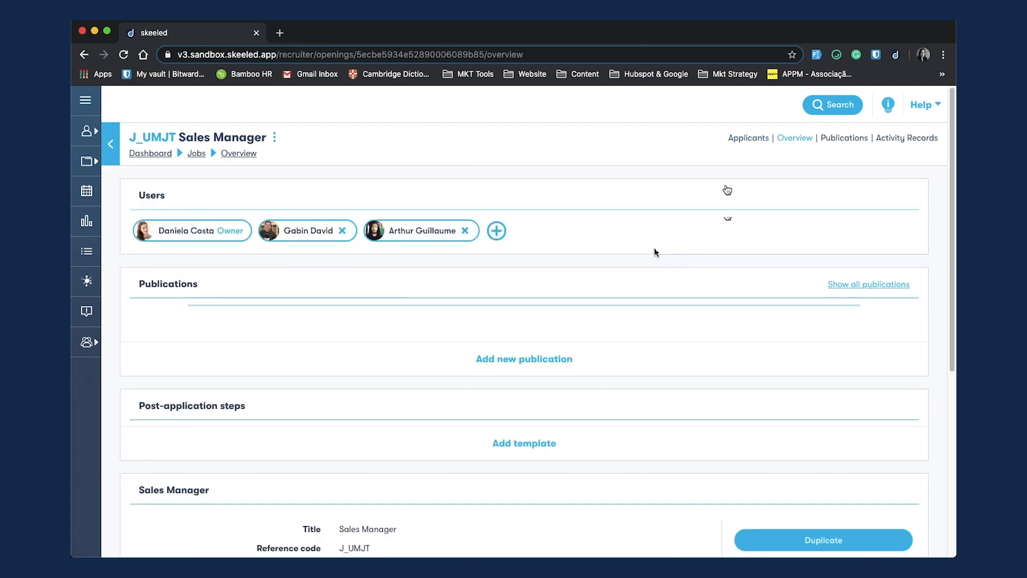
# Step: Review the job's overview details for languages, education, experience, contract and location
pyautogui.scroll(-2, 680, 293)
pyautogui.scroll(-5, 679, 295)
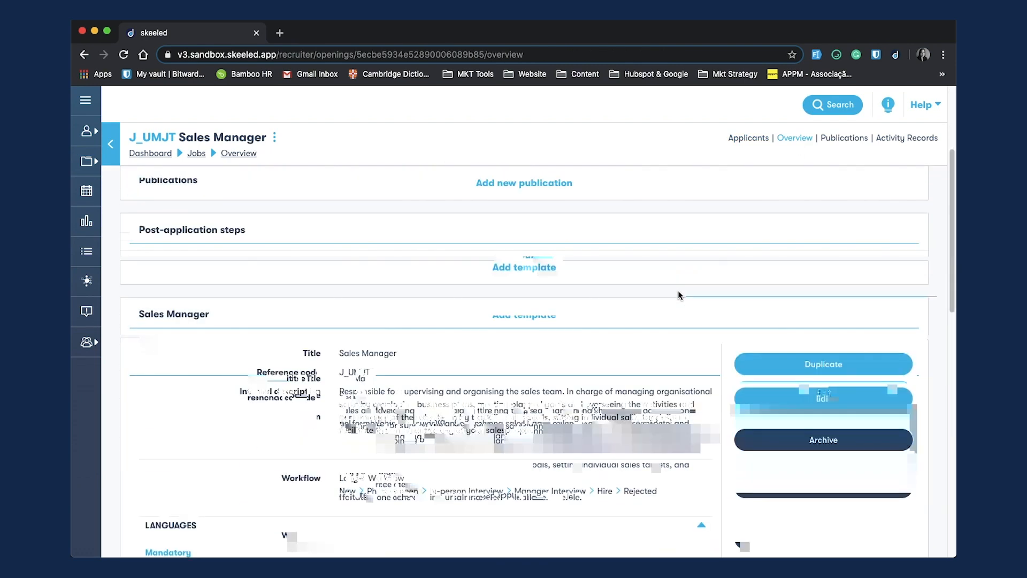
pyautogui.scroll(-10, 676, 295)
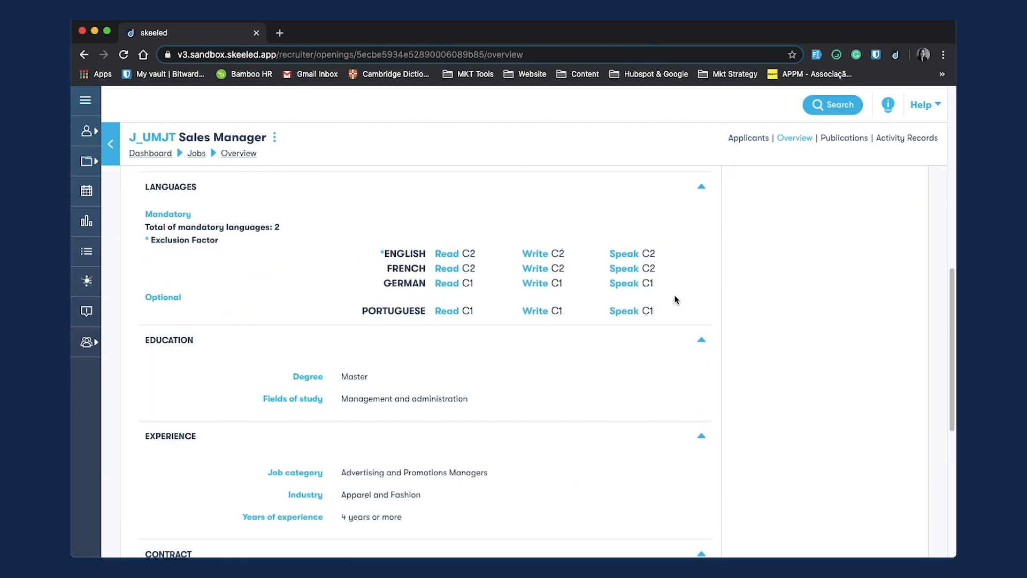
pyautogui.scroll(12, 676, 300)
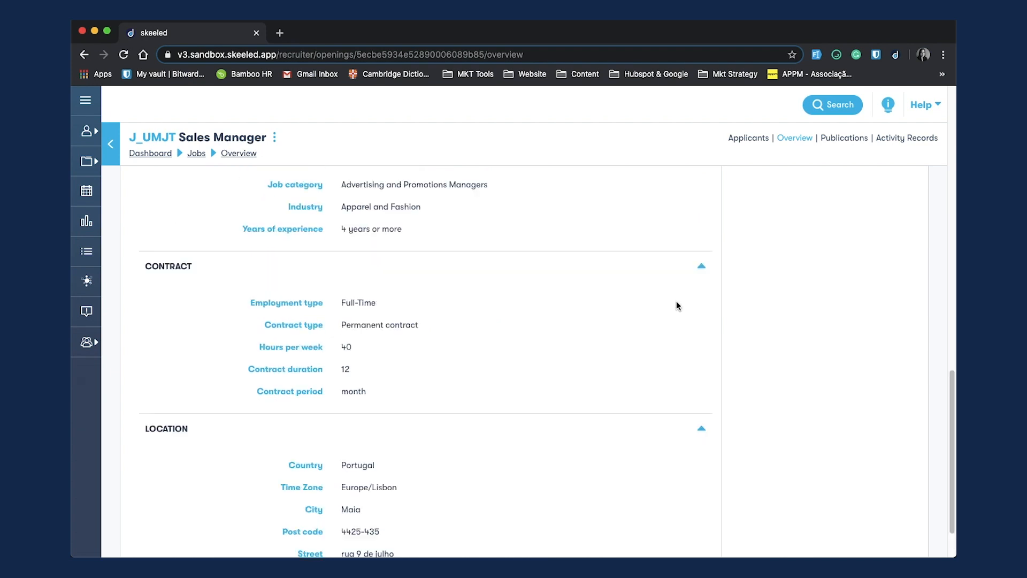
pyautogui.scroll(2, 678, 309)
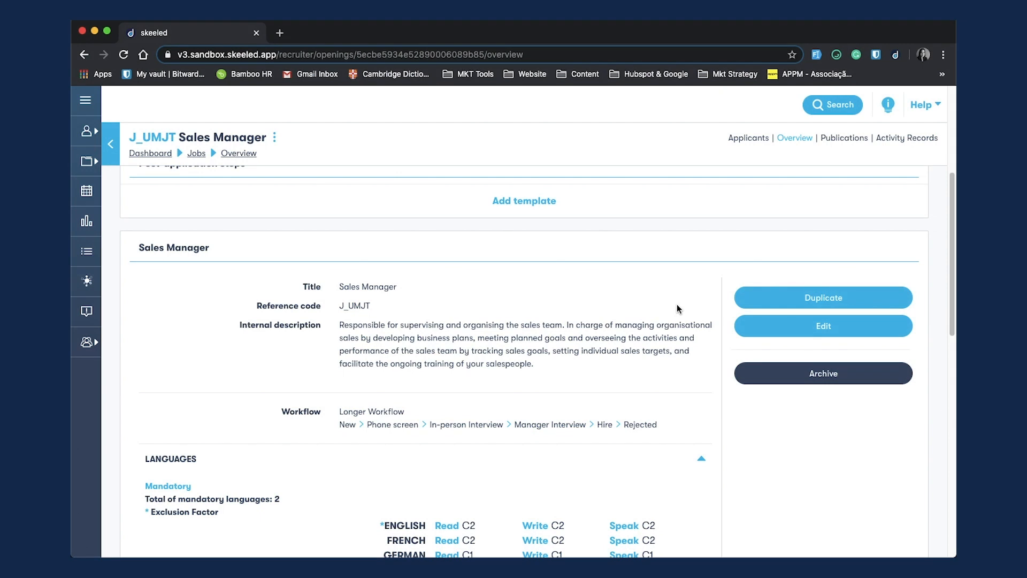
pyautogui.scroll(5, 678, 308)
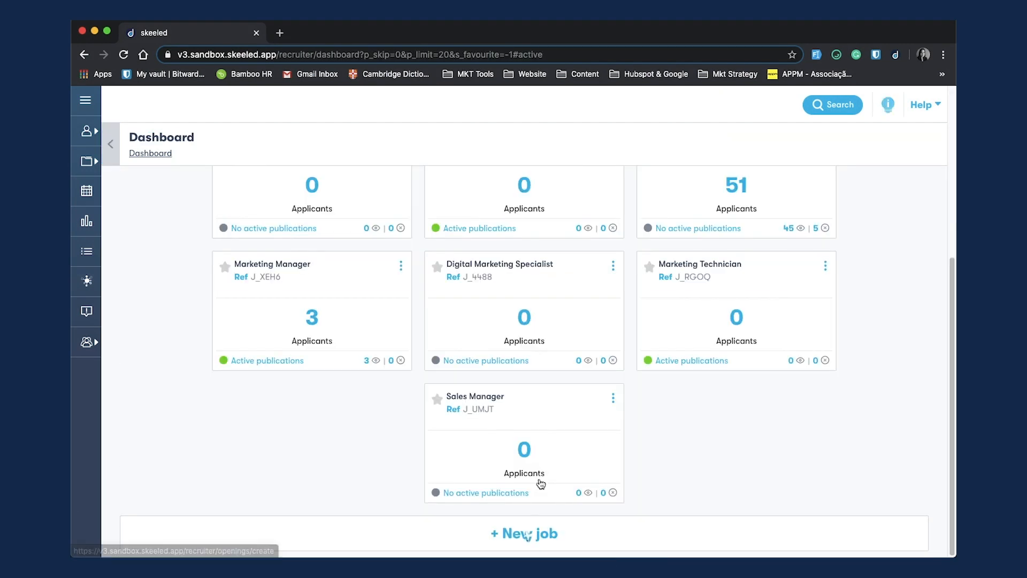
# Step: Start a new job using the Digital Marketing Specialist (J_4488) job as template and show detailed customisation
pyautogui.click(528, 533)
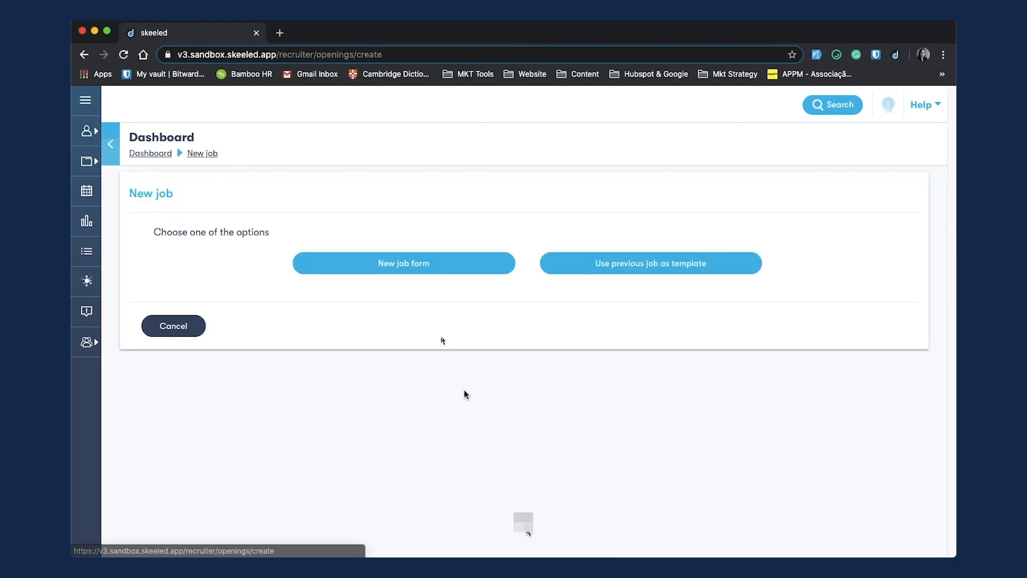
pyautogui.click(592, 265)
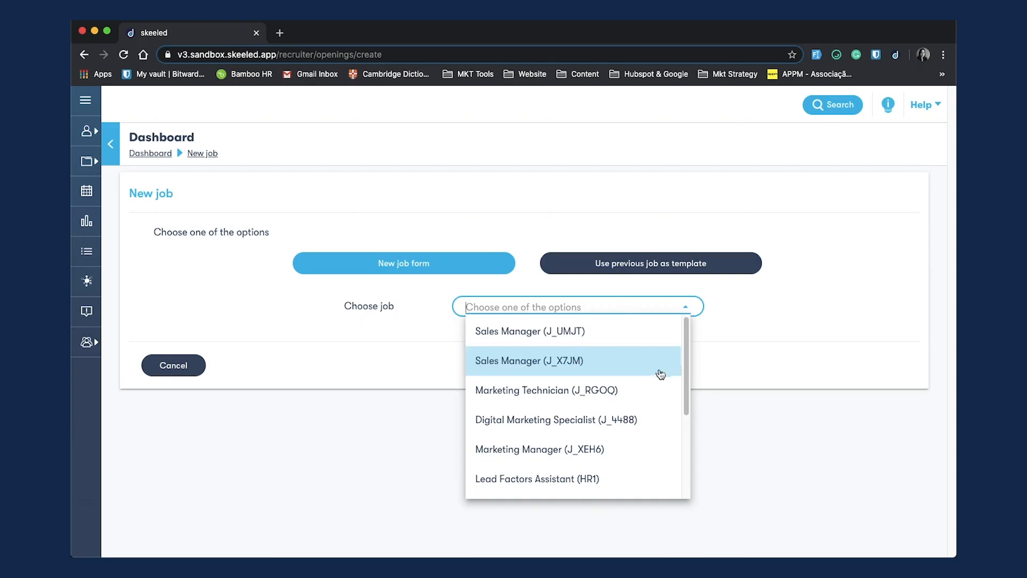
pyautogui.click(589, 423)
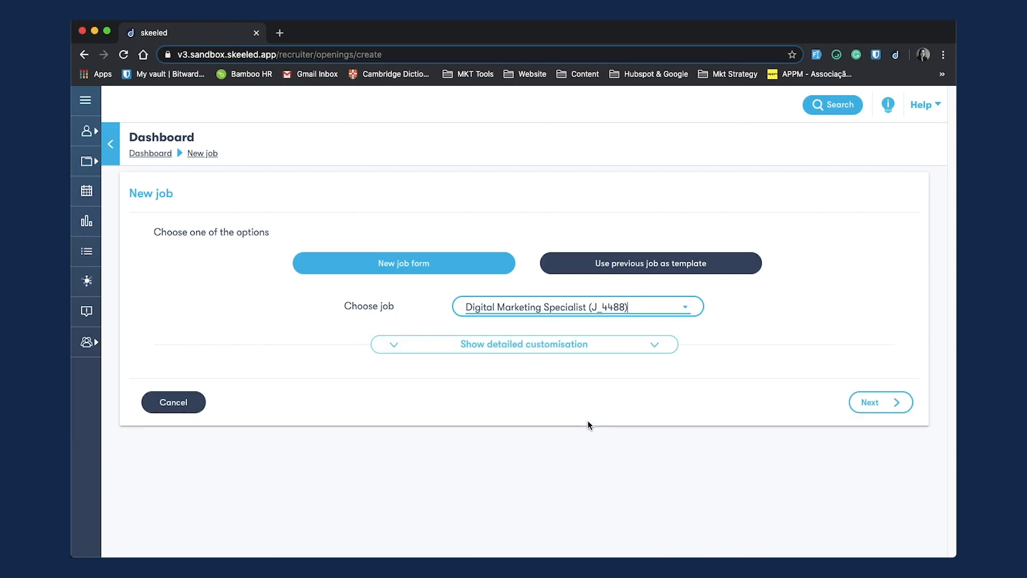
pyautogui.click(591, 348)
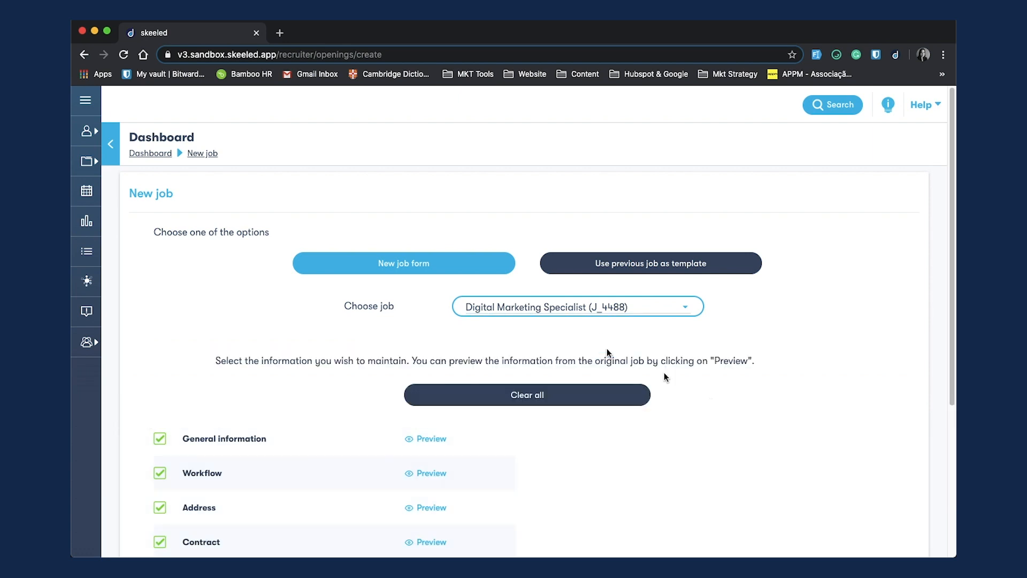
# Step: Preview the template's information sections, untick Contract from the information to keep, and continue to the job form
pyautogui.click(428, 251)
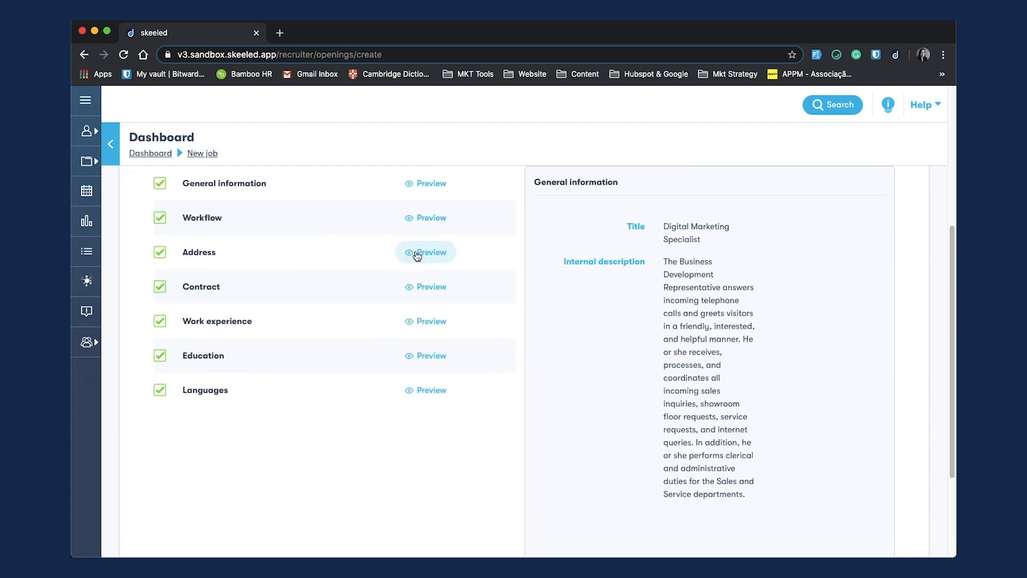
pyautogui.click(428, 220)
pyautogui.click(428, 287)
pyautogui.click(428, 321)
pyautogui.click(428, 357)
pyautogui.click(428, 425)
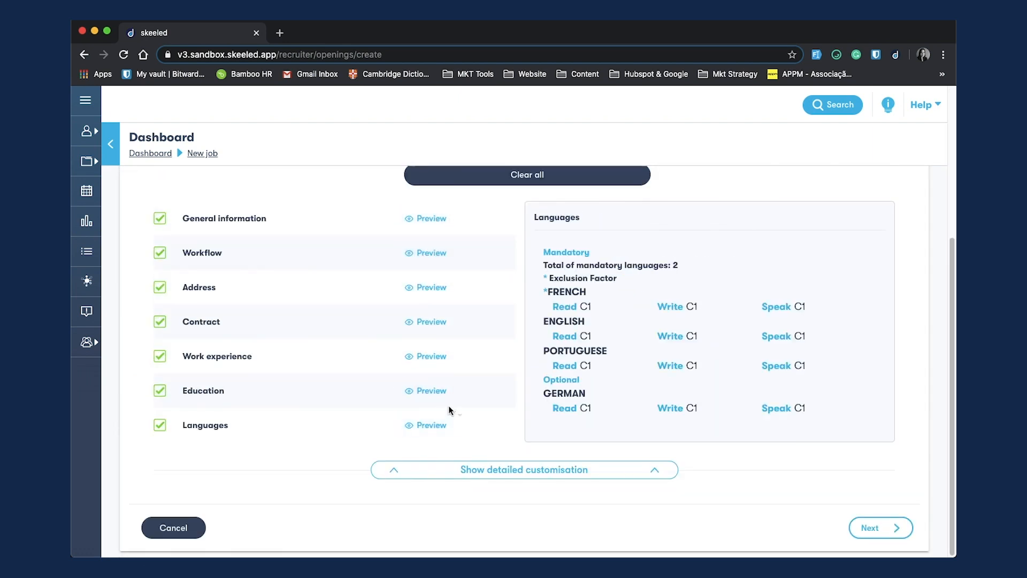
pyautogui.click(160, 322)
pyautogui.click(877, 527)
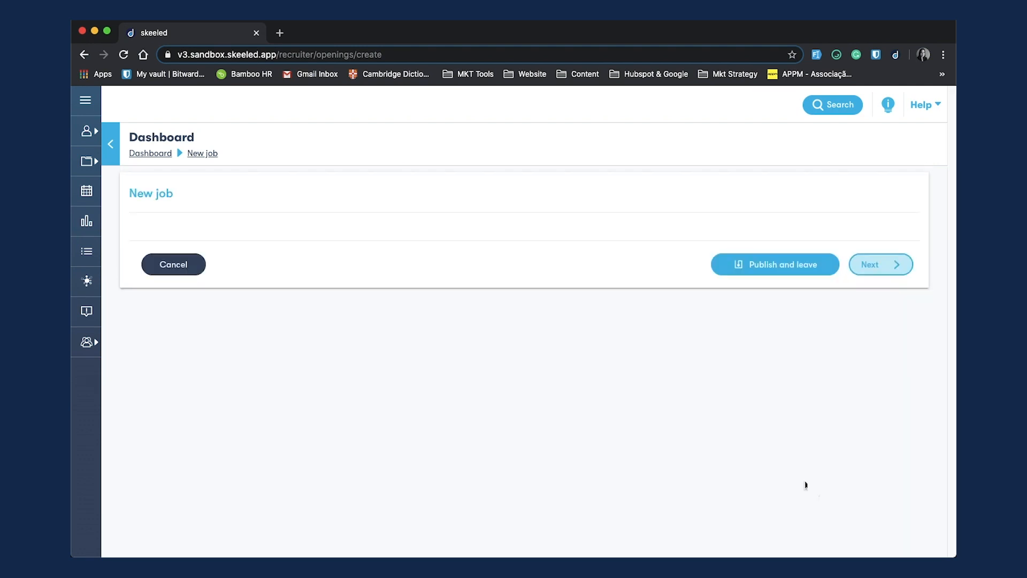
# Step: Set the contract to Part-Time, Fixed Term contract, 20 hours per week and duration 6, then continue past the languages
pyautogui.scroll(-3, 808, 347)
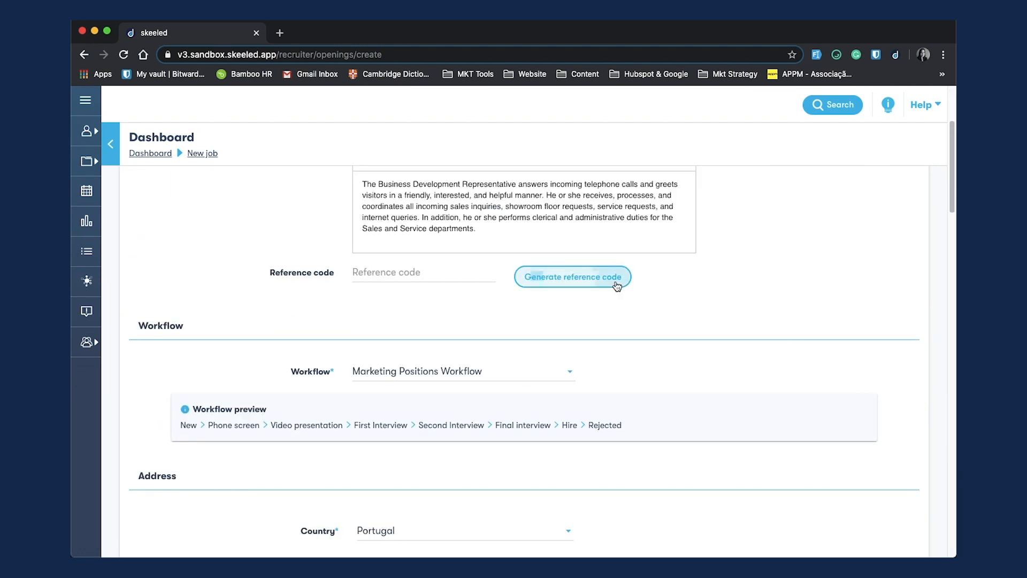
pyautogui.scroll(-5, 778, 317)
pyautogui.scroll(-5, 778, 317)
pyautogui.click(406, 259)
pyautogui.click(389, 320)
pyautogui.click(395, 292)
pyautogui.click(396, 352)
pyautogui.click(386, 325)
pyautogui.click(383, 352)
pyautogui.click(383, 357)
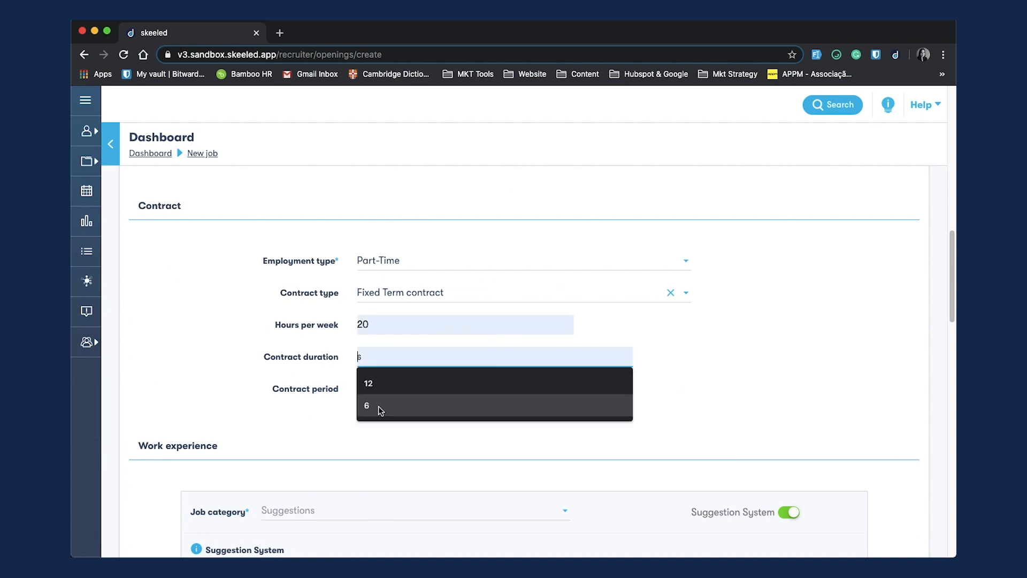
pyautogui.scroll(-15, 385, 427)
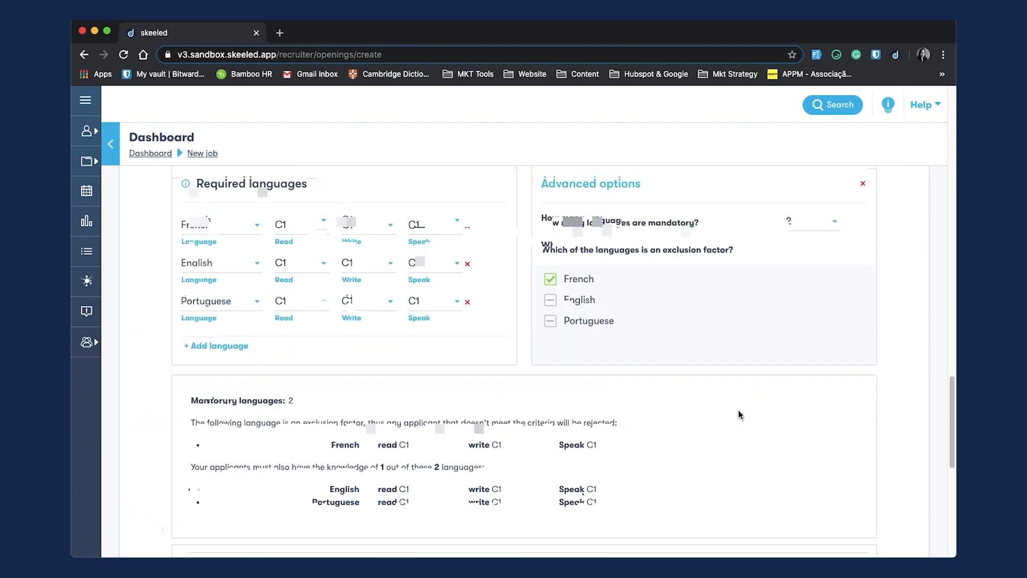
pyautogui.click(886, 528)
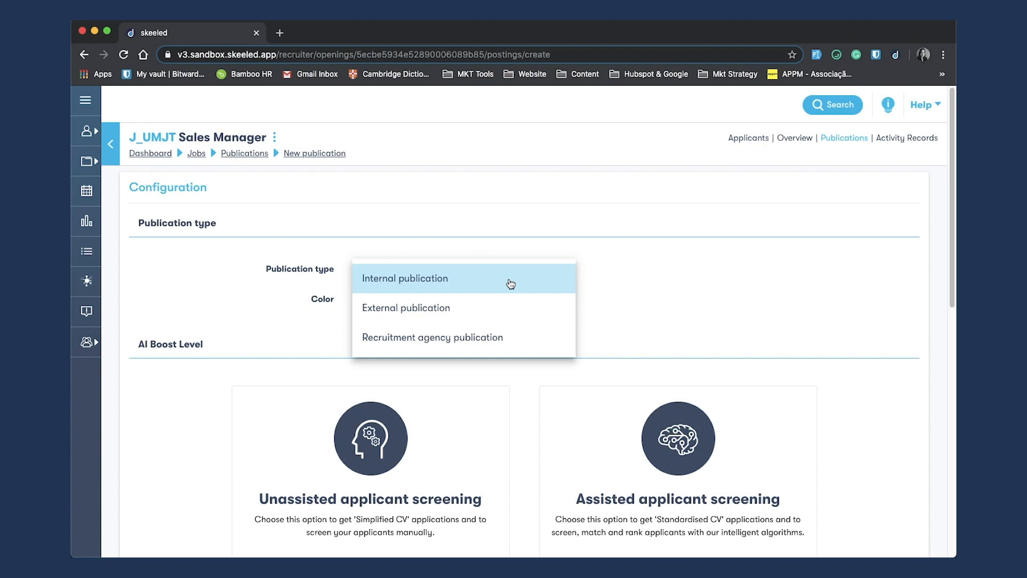
# Step: For the Sales Manager publication, set the type to Internal publication and the colour to AF3737
pyautogui.click(511, 284)
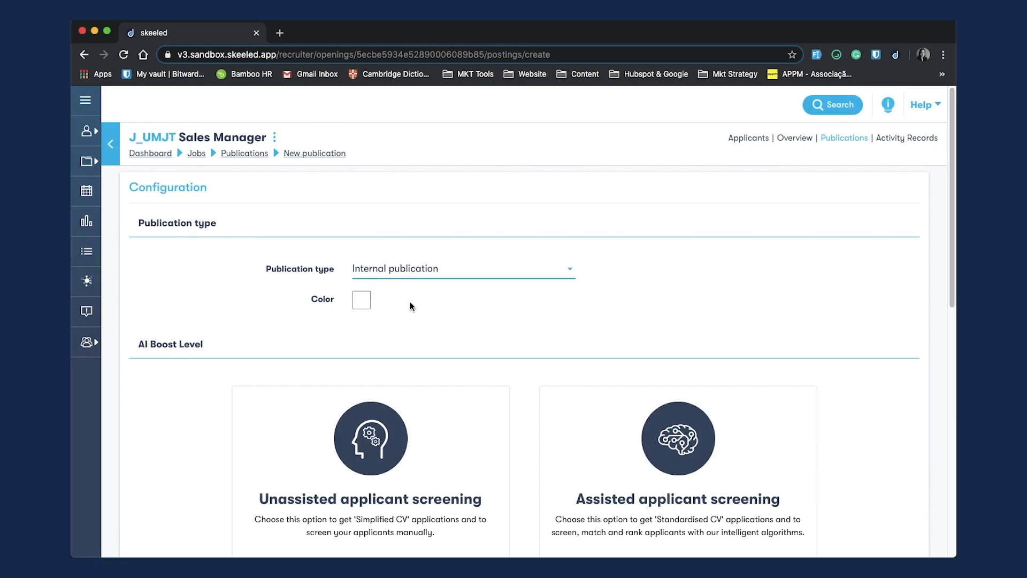
pyautogui.click(366, 306)
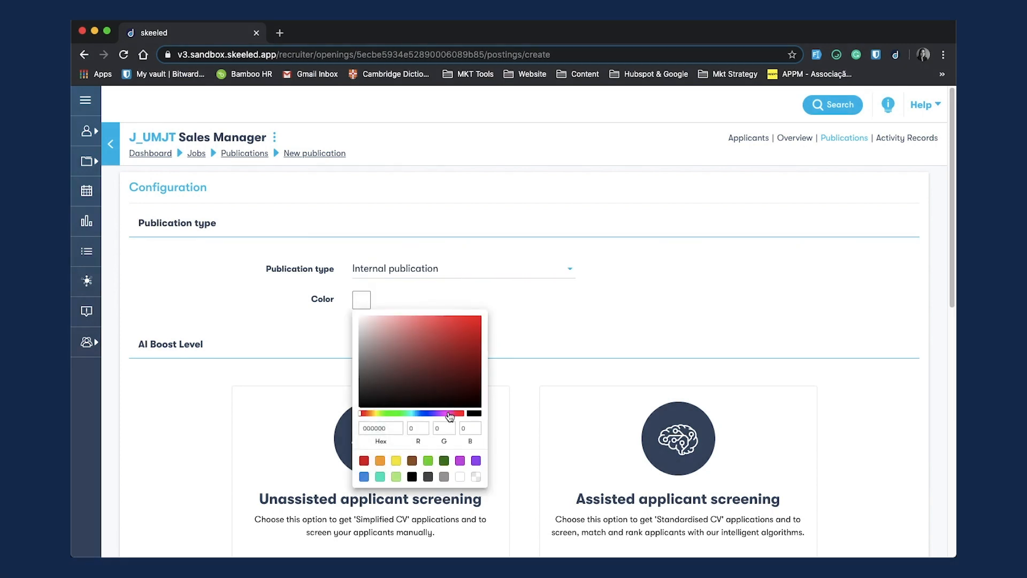
pyautogui.click(448, 406)
pyautogui.click(443, 346)
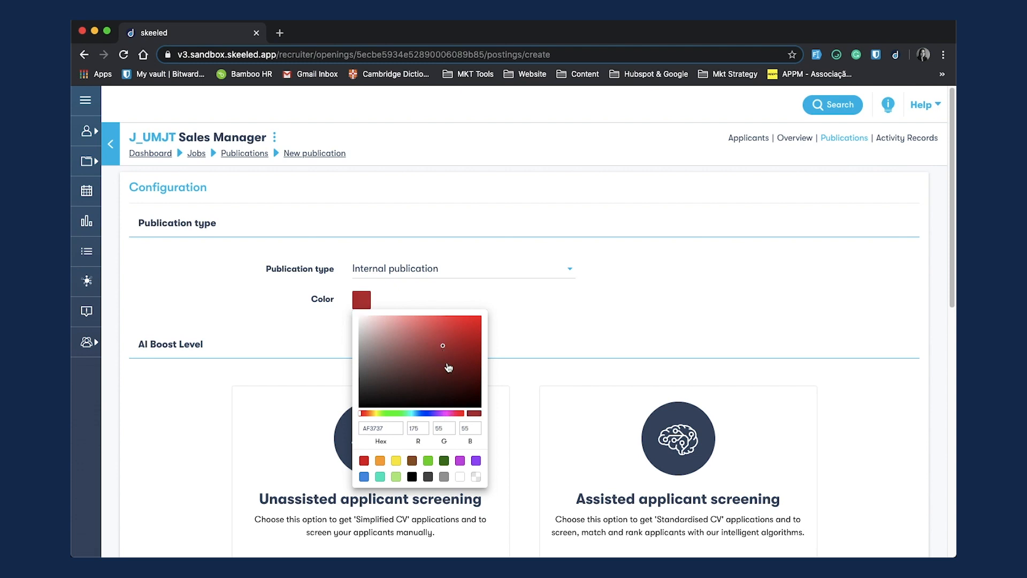
pyautogui.click(521, 319)
# Step: Choose Assisted applicant screening as the AI boost level
pyautogui.scroll(-3, 521, 321)
pyautogui.scroll(-1, 520, 325)
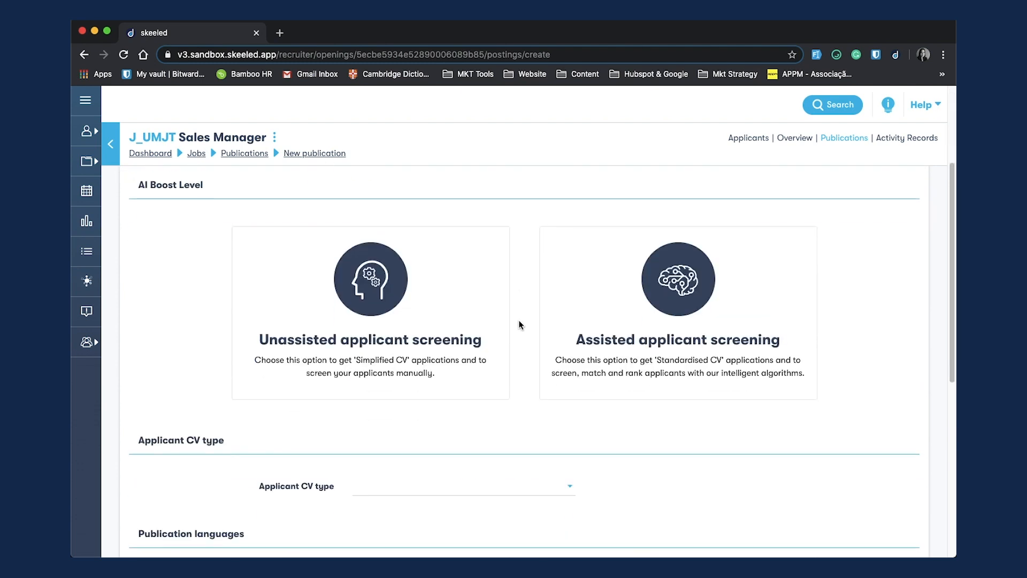
pyautogui.click(281, 384)
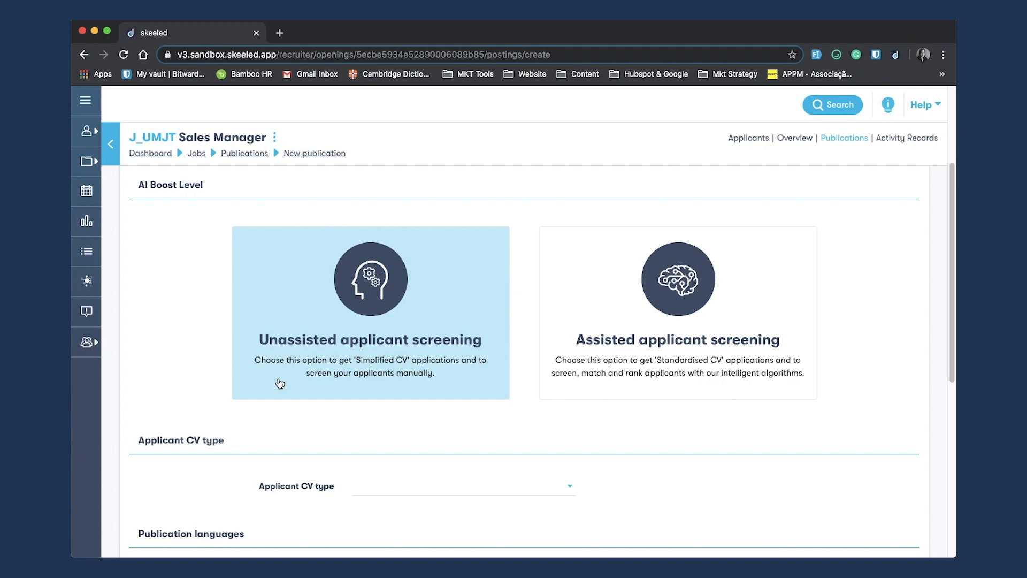
pyautogui.click(596, 373)
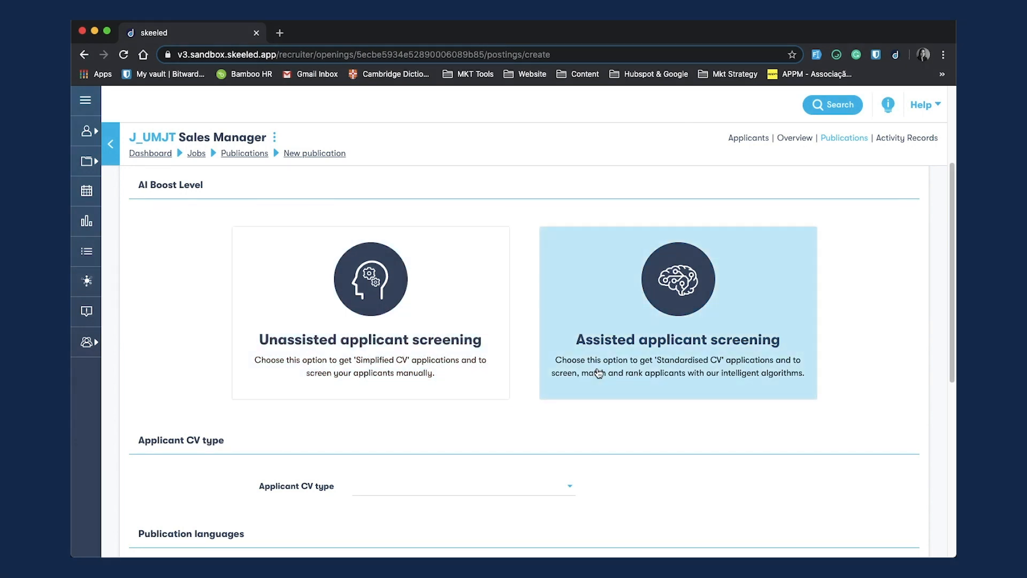
pyautogui.click(598, 373)
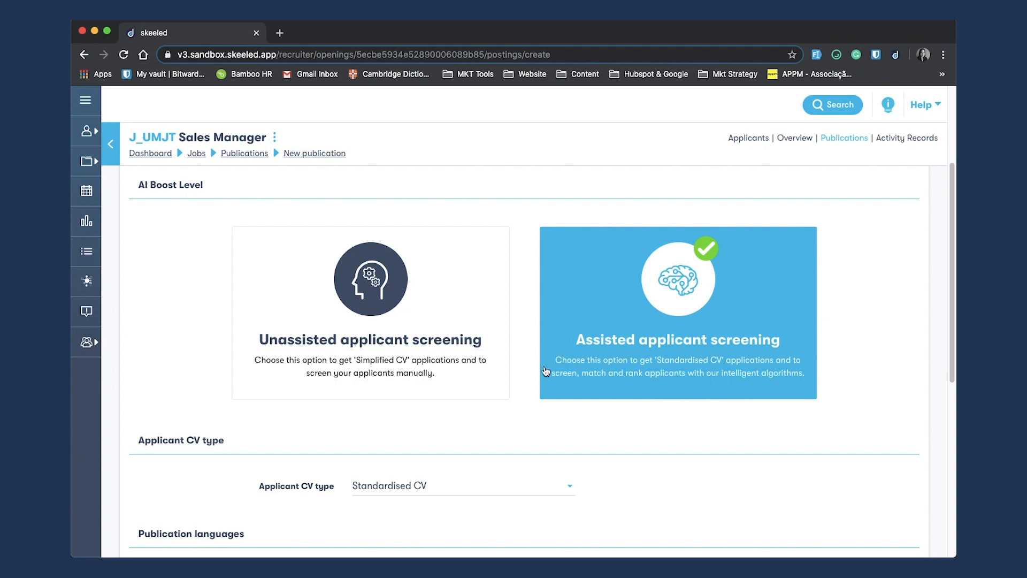
# Step: Select English as the publication language and continue to the job review
pyautogui.scroll(-6, 397, 337)
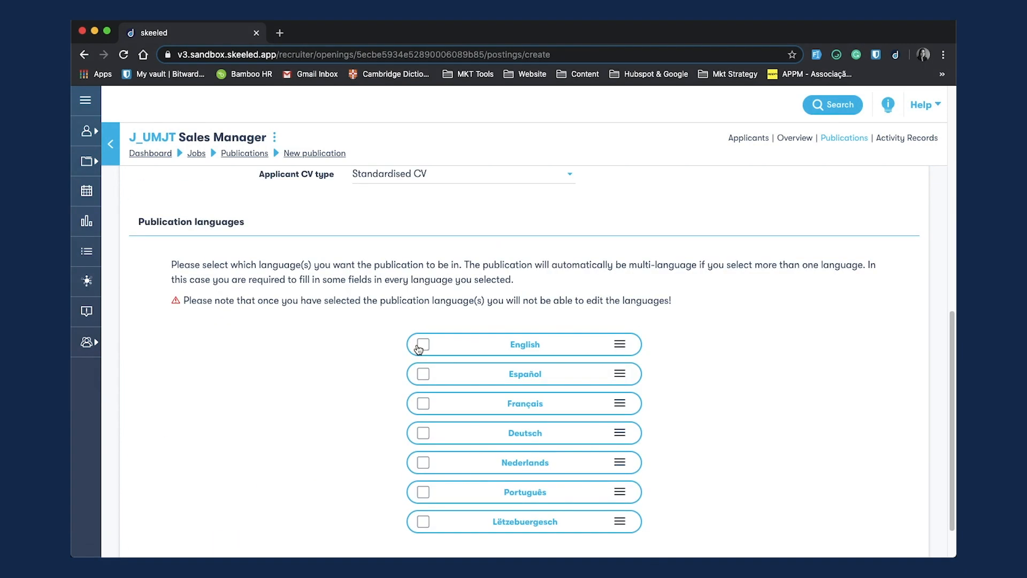
pyautogui.click(420, 346)
pyautogui.scroll(-1, 326, 389)
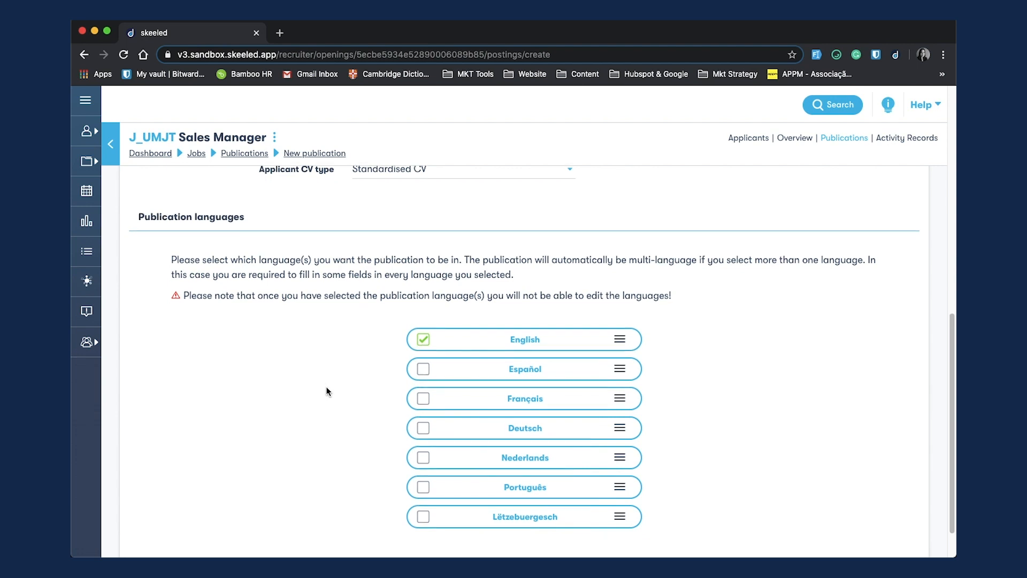
pyautogui.scroll(-2, 327, 390)
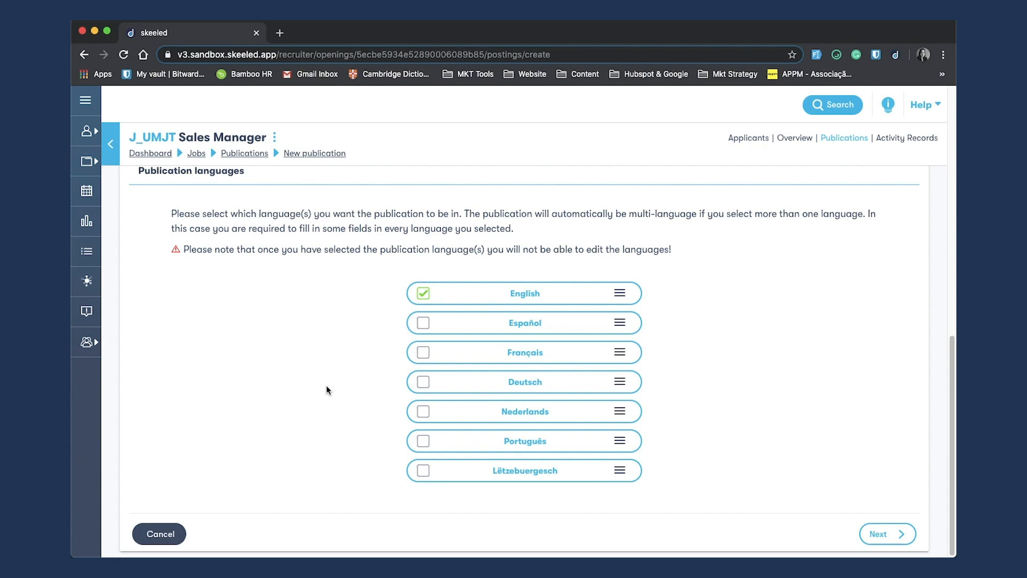
pyautogui.click(877, 533)
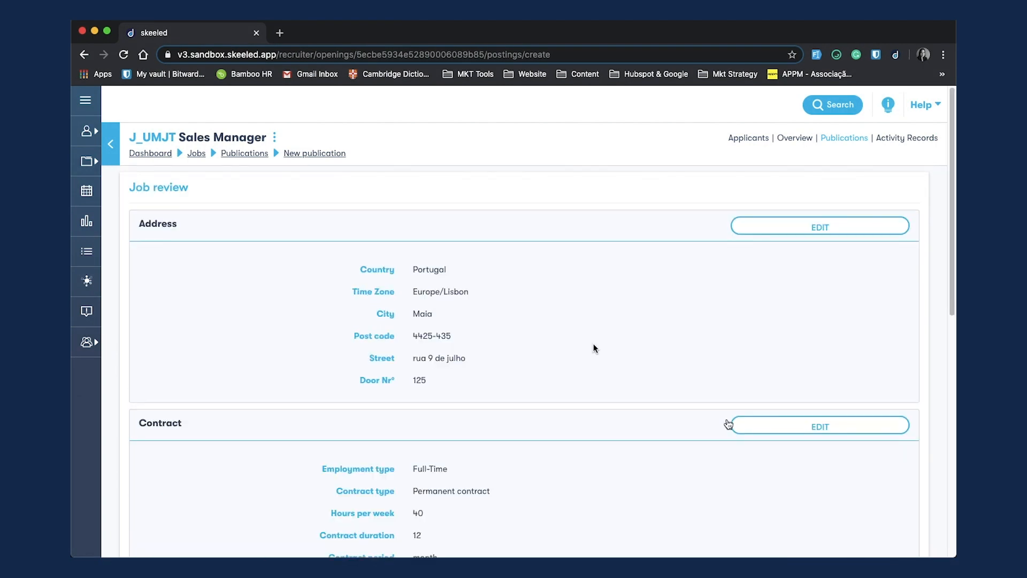
# Step: Review the job's address, contract and work experience details
pyautogui.scroll(-3, 498, 303)
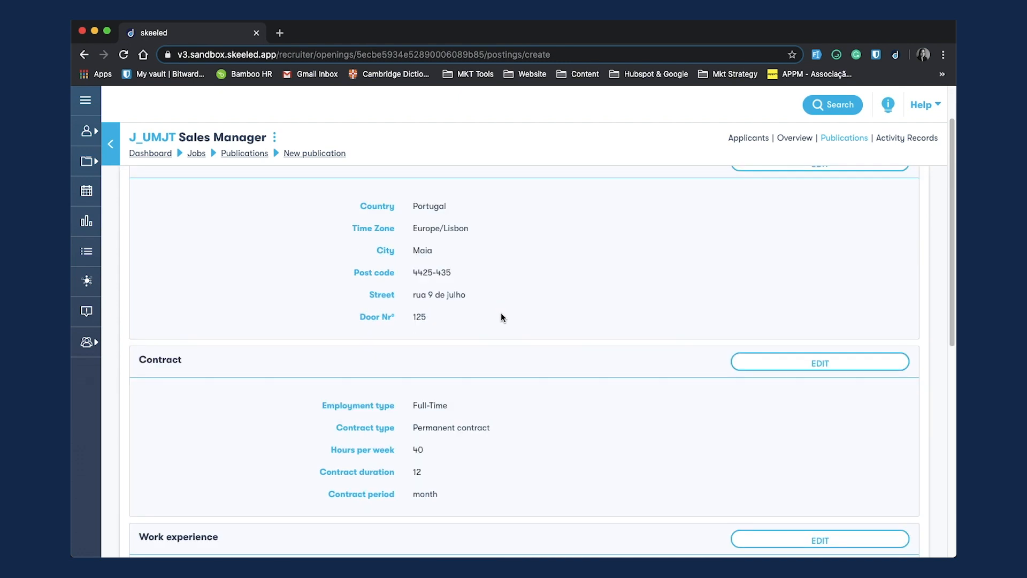
pyautogui.scroll(-1, 503, 316)
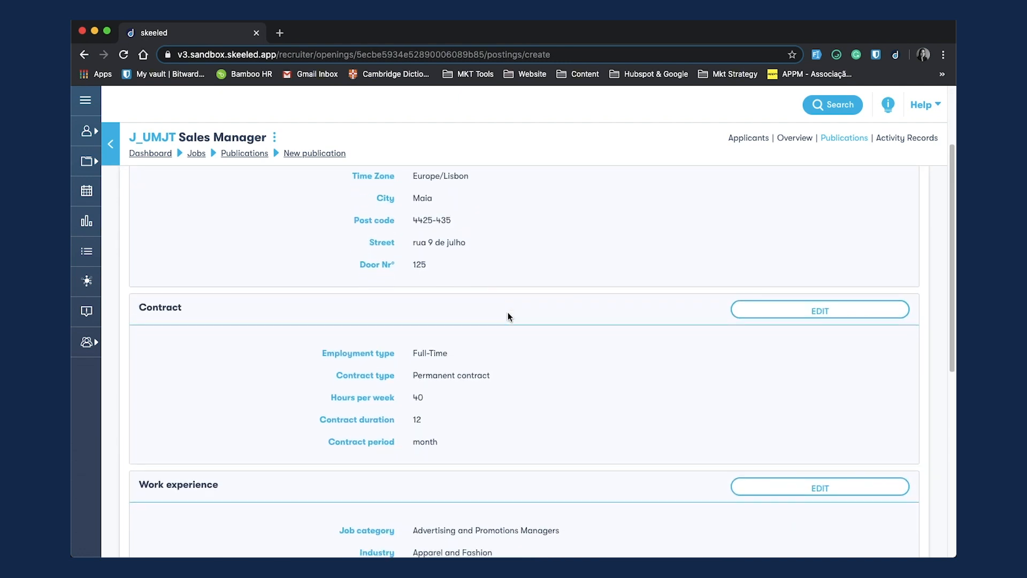
pyautogui.scroll(-1, 508, 316)
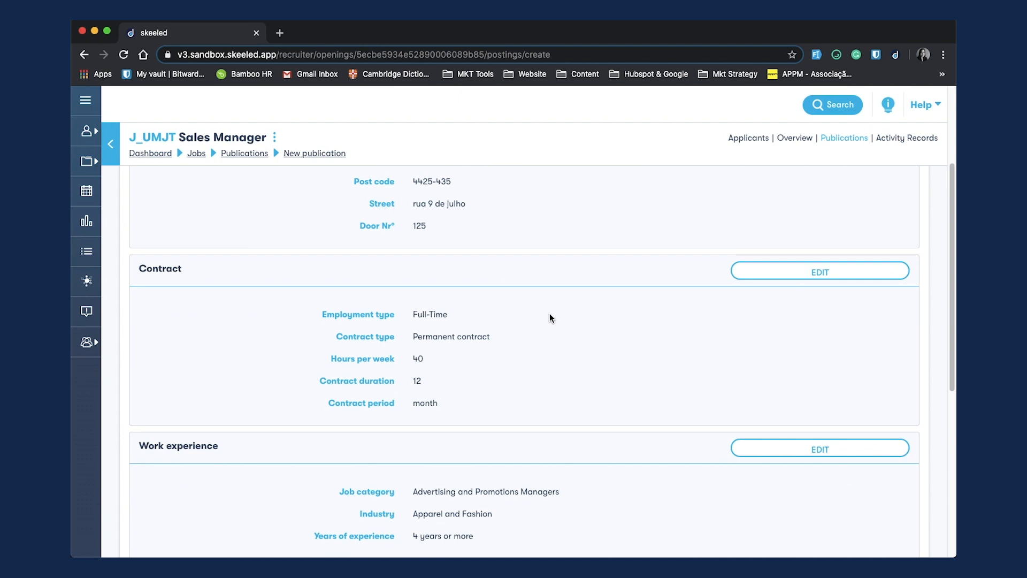
pyautogui.scroll(-1, 550, 316)
pyautogui.scroll(-2, 550, 316)
pyautogui.scroll(-4, 552, 319)
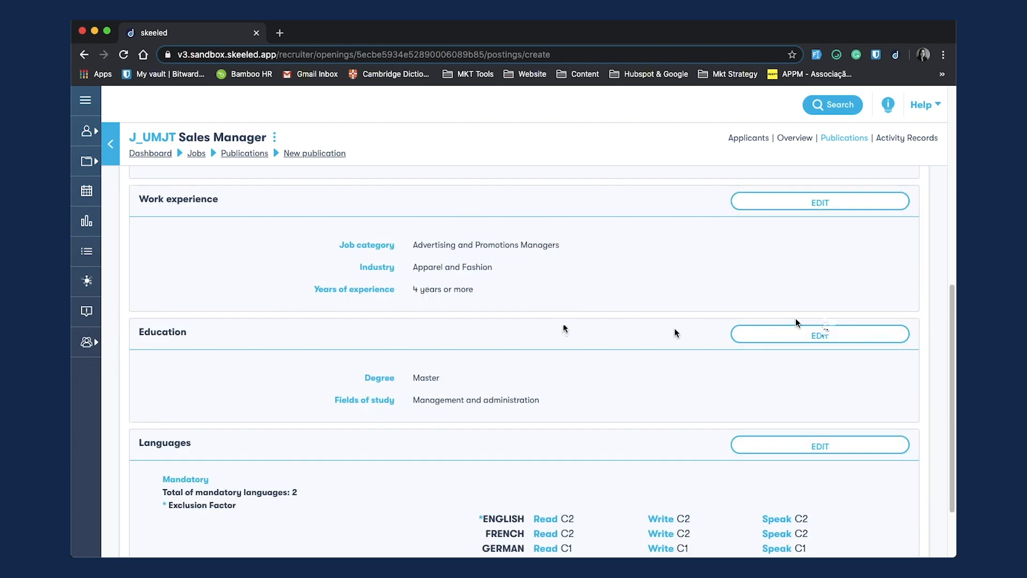
# Step: Edit the education section to set the degree to Bachelor, then continue to the details
pyautogui.click(820, 335)
pyautogui.click(455, 379)
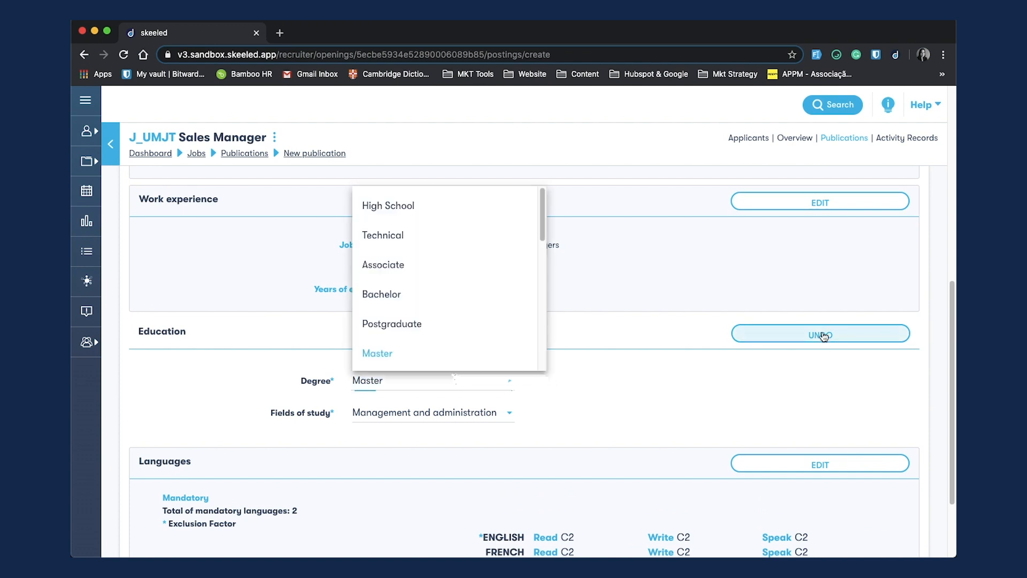
pyautogui.click(444, 293)
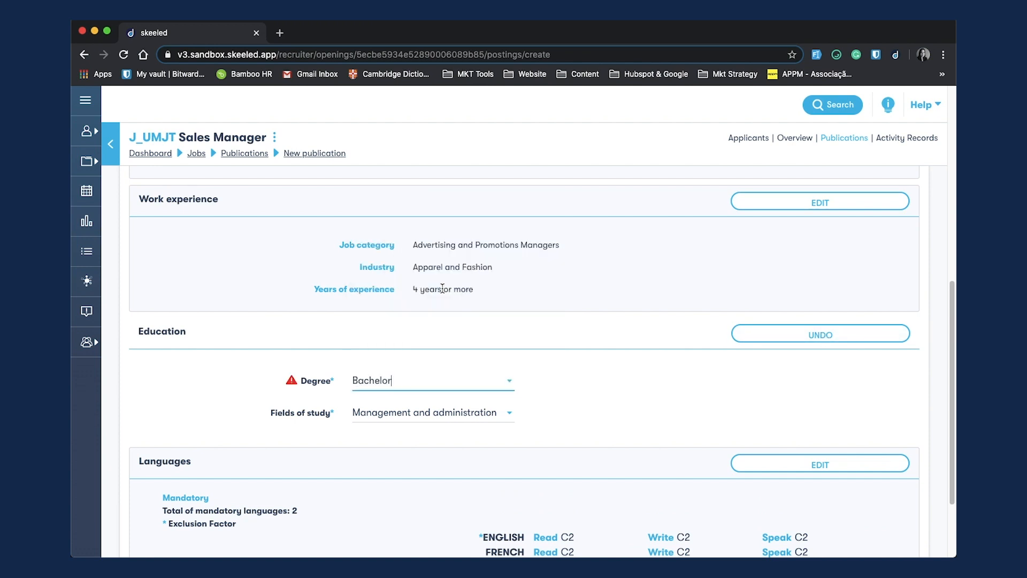
pyautogui.scroll(-1, 553, 374)
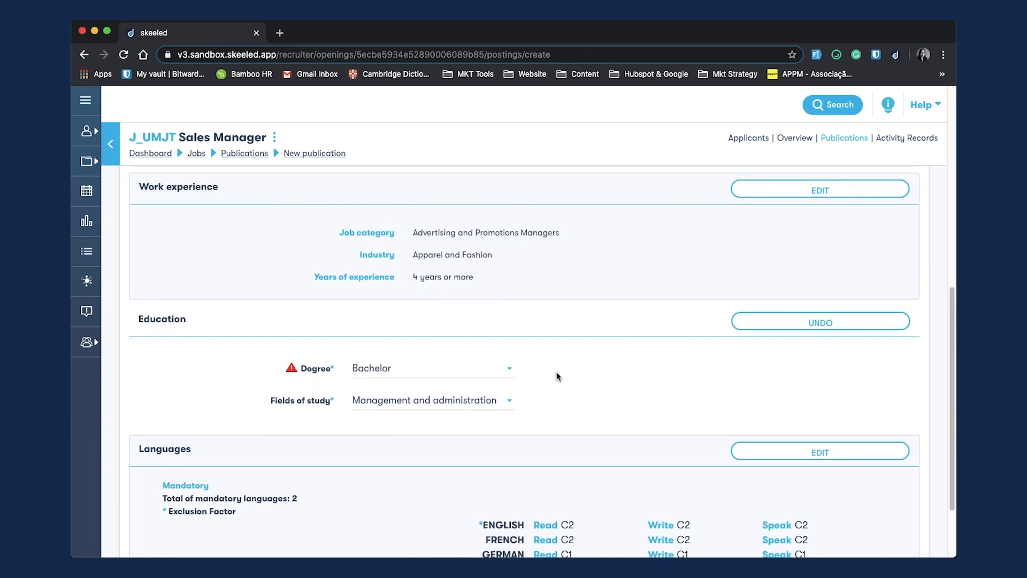
pyautogui.scroll(-1, 557, 376)
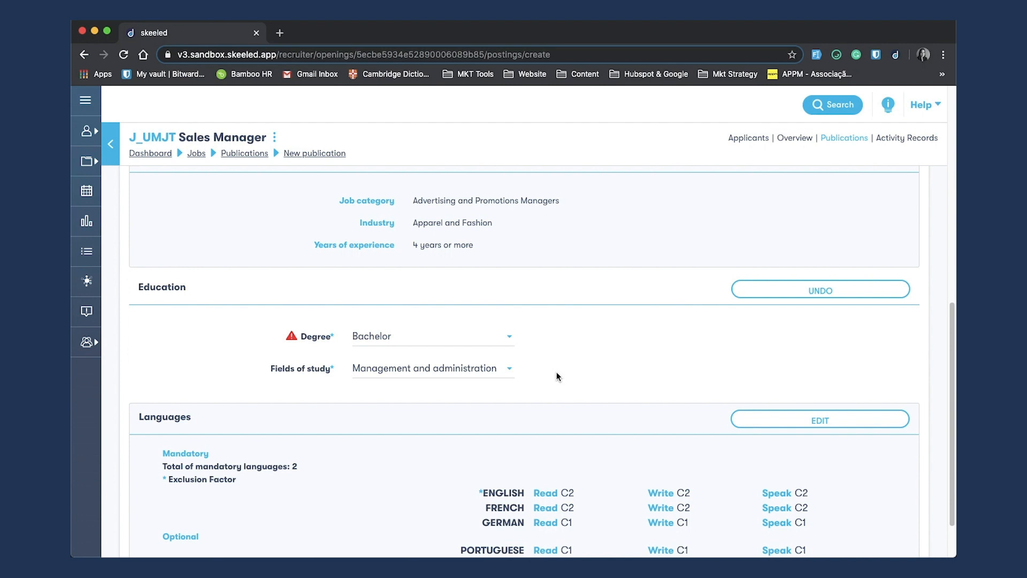
pyautogui.scroll(-2, 556, 377)
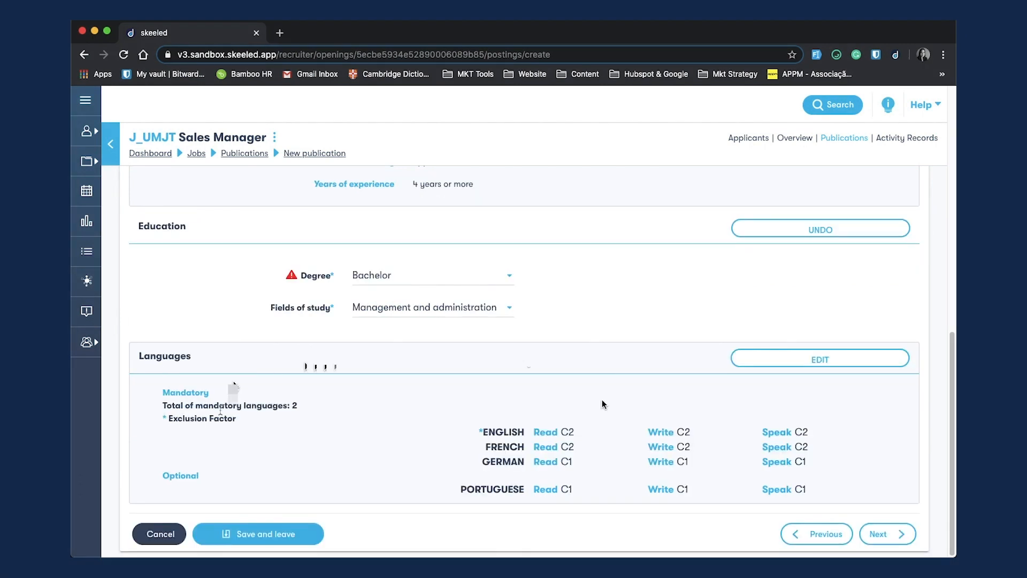
pyautogui.click(880, 534)
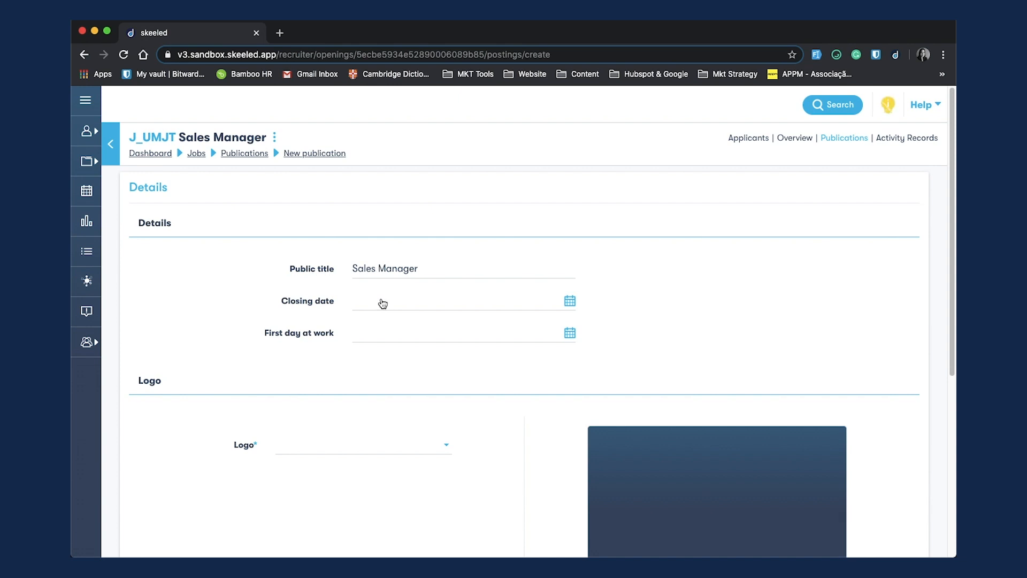
# Step: Set the closing date to 23/06/2020 and the first day at work to 12/07/2020
pyautogui.click(568, 302)
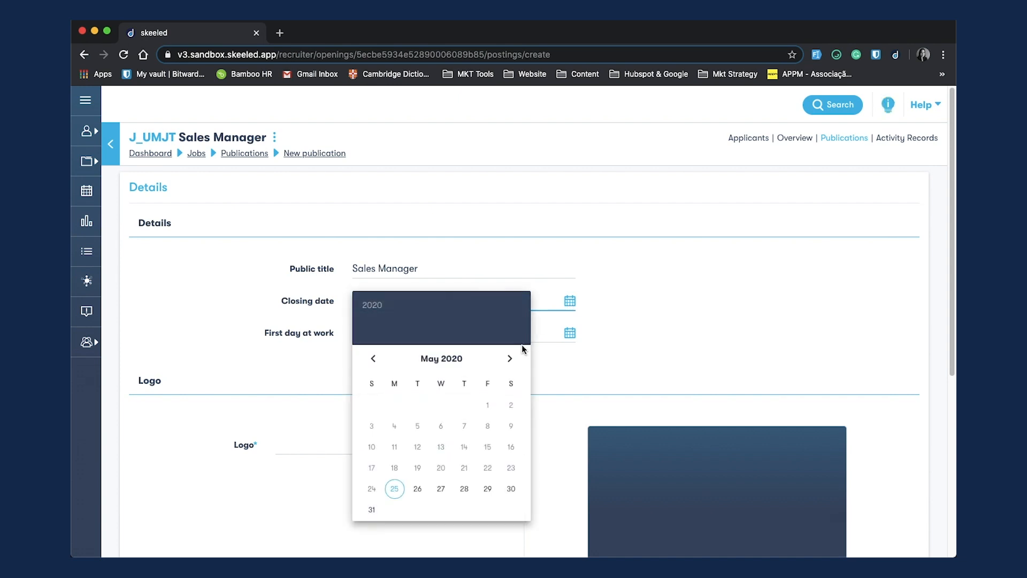
pyautogui.click(506, 363)
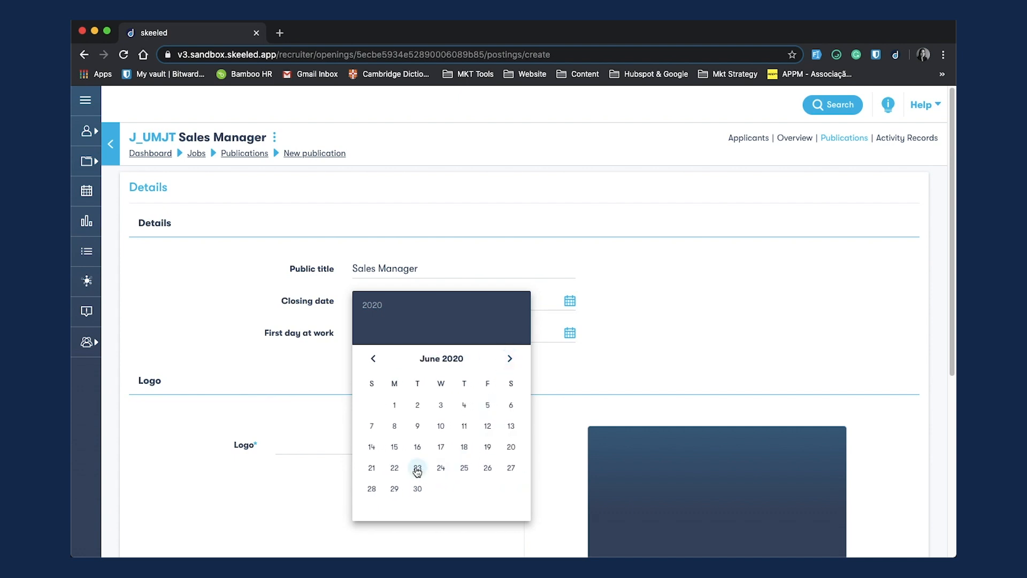
pyautogui.click(417, 469)
pyautogui.click(448, 332)
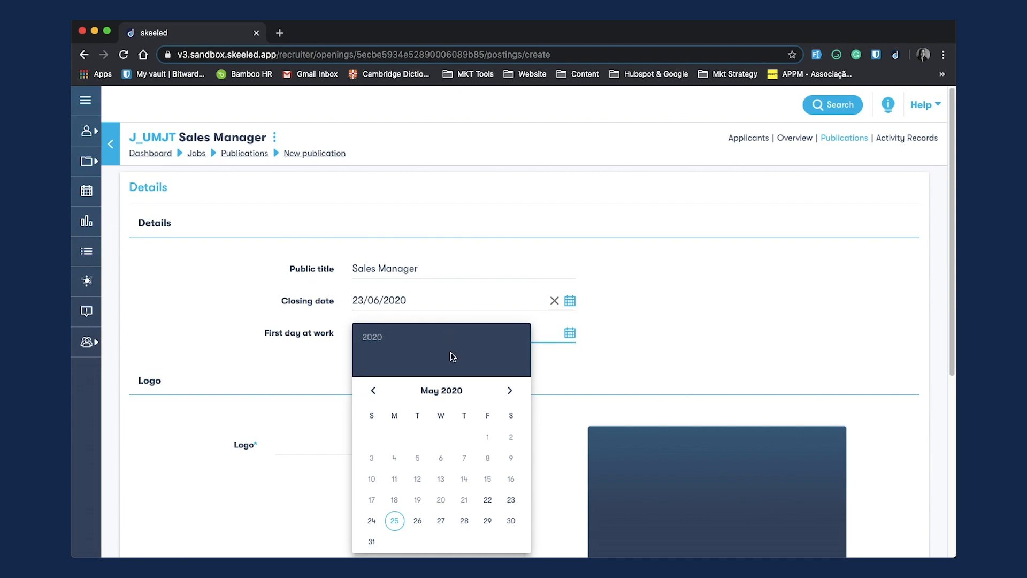
pyautogui.click(509, 391)
pyautogui.click(510, 392)
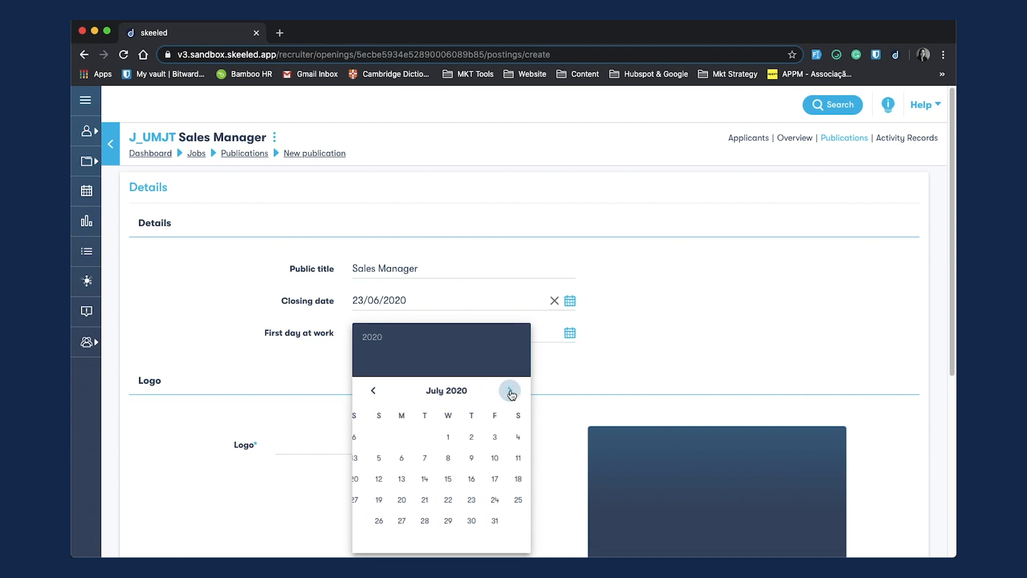
pyautogui.click(370, 481)
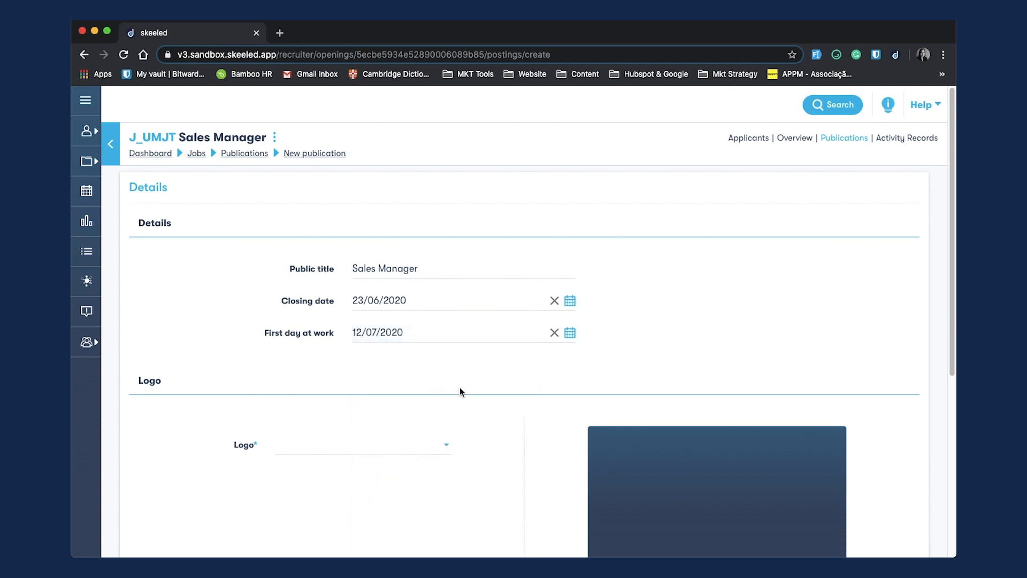
# Step: Select the company logo for the publication
pyautogui.scroll(-3, 459, 387)
pyautogui.click(406, 289)
pyautogui.click(373, 289)
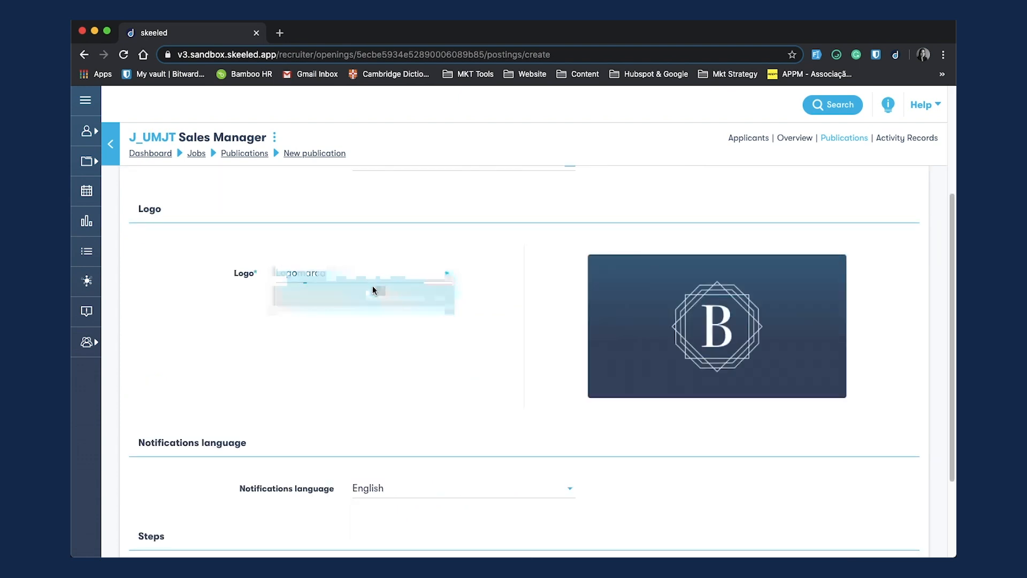
# Step: Add a first application step of type Personality
pyautogui.scroll(-3, 481, 338)
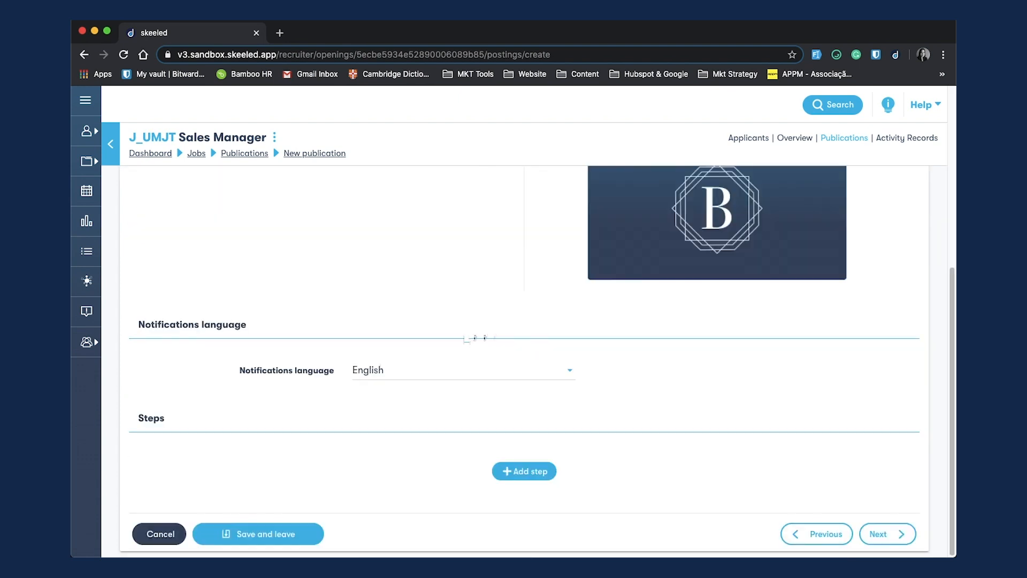
pyautogui.click(527, 476)
pyautogui.click(459, 475)
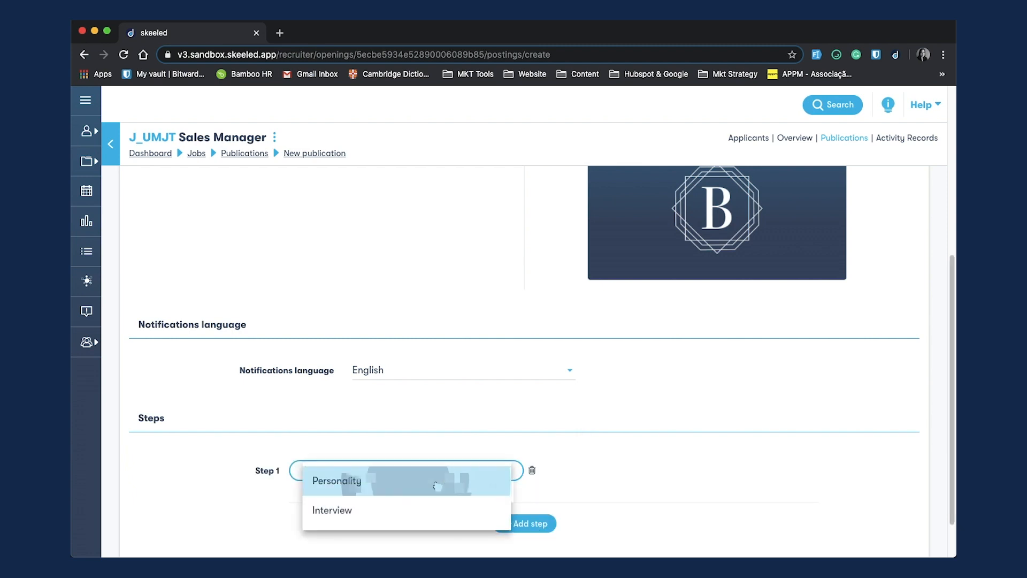
pyautogui.click(437, 485)
# Step: Answer the personality profile questions, choosing task variety, creative thinking, and sociable and thorough applicant qualities
pyautogui.scroll(-4, 535, 374)
pyautogui.click(535, 297)
pyautogui.click(535, 327)
pyautogui.click(535, 357)
pyautogui.click(535, 385)
pyautogui.click(534, 430)
pyautogui.click(535, 459)
pyautogui.click(535, 489)
pyautogui.click(535, 504)
pyautogui.scroll(-6, 573, 477)
pyautogui.click(535, 231)
pyautogui.click(535, 260)
pyautogui.click(534, 330)
pyautogui.click(535, 380)
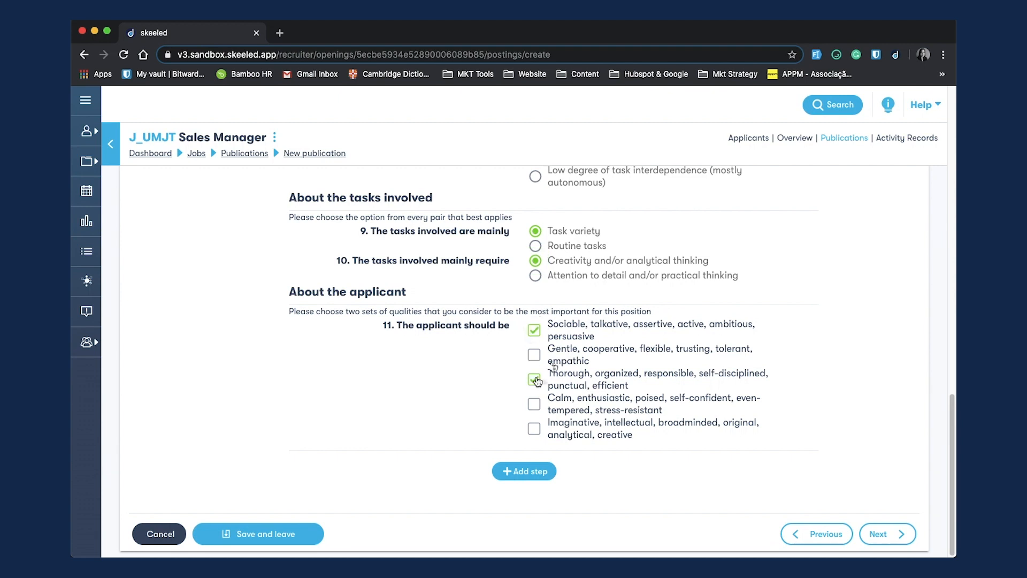
# Step: Add a second application step of type Interview
pyautogui.click(527, 472)
pyautogui.click(490, 475)
pyautogui.click(484, 508)
# Step: Add interview questions "Tell us about yourself." at 60 seconds and "Why do you want to join our team?" at 120 seconds
pyautogui.scroll(-3, 505, 422)
pyautogui.click(500, 376)
pyautogui.write('Tell us about yourself.')
pyautogui.press('Tab')
pyautogui.write('60')
pyautogui.click(337, 471)
pyautogui.write('Why do you want to join our team?')
pyautogui.press('Tab')
pyautogui.write('120')
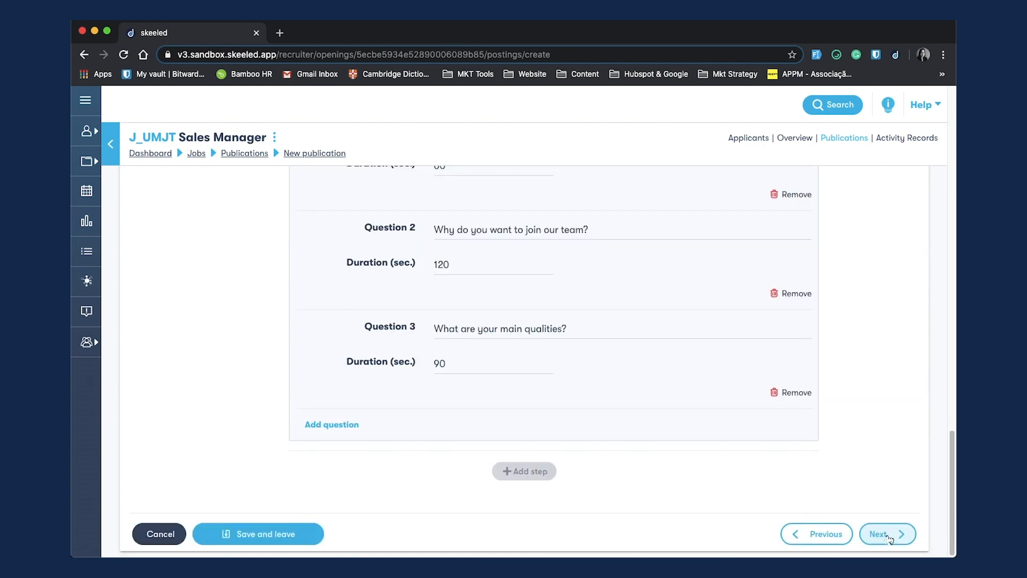
# Step: Continue to the information page and paste the job description
pyautogui.click(882, 535)
pyautogui.scroll(-1, 361, 168)
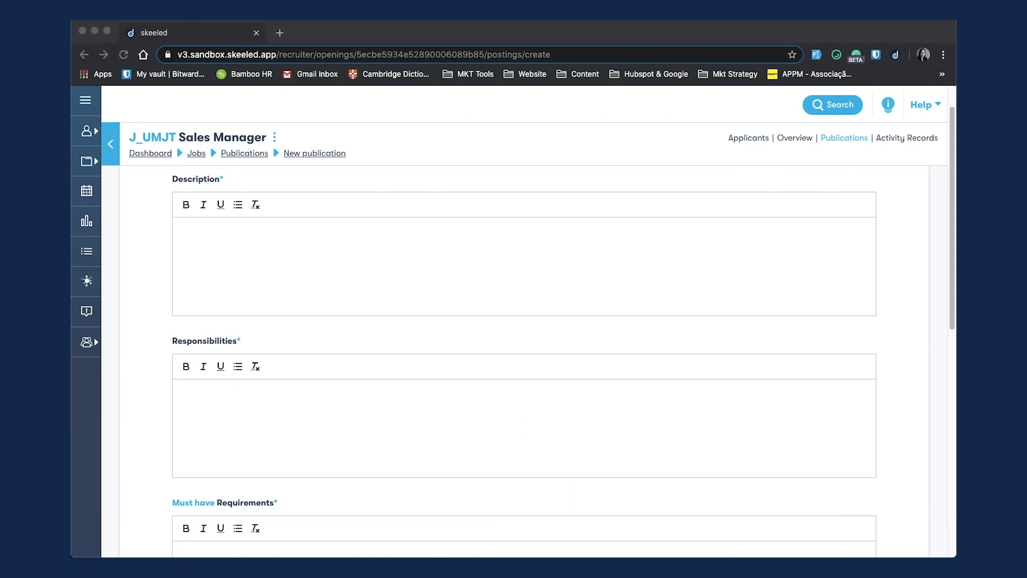
pyautogui.click(188, 252)
pyautogui.write('Our growing company is seeking to hire a Sales Manager who will be responsible for supervising and organizing our sales team. You will be in charge of managing organizational sales by developing business plans, meeting planned goals, and coordinating with our marketing department on lead generation. You will also be tasked with overseeing the activities and performance of your sales team by tracking sales goals, setting individual sales targets, and facilitate the ongoing training of your salespeople.')
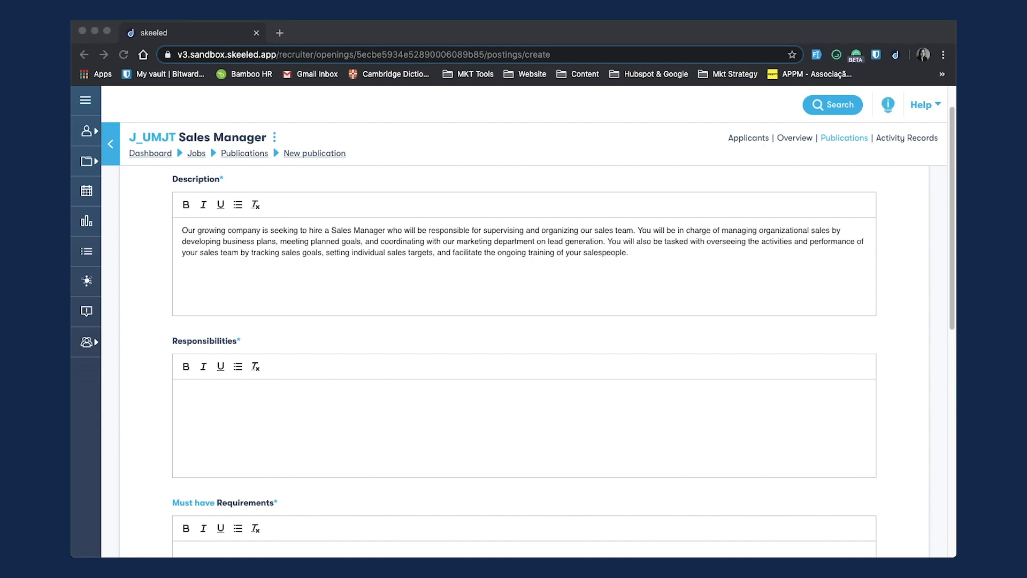
# Step: Paste the responsibilities and the must-have requirements into their fields
pyautogui.click(206, 407)
pyautogui.press('cmd+v')
pyautogui.scroll(-3, 206, 407)
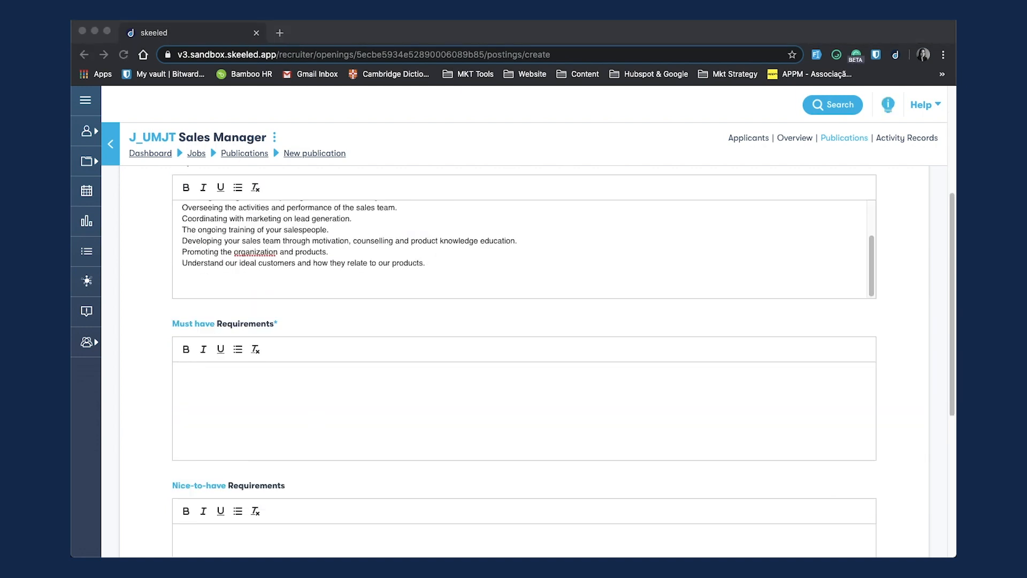
pyautogui.click(191, 389)
pyautogui.write('Experience in planning and implementing sales strategies. Experience in customer relationship management. Experience managing and directing a sales team. Excellent written and verbal communication skills. Dedication to providing great customer service. Ability to lead a sale team.')
pyautogui.press('super+Tab')
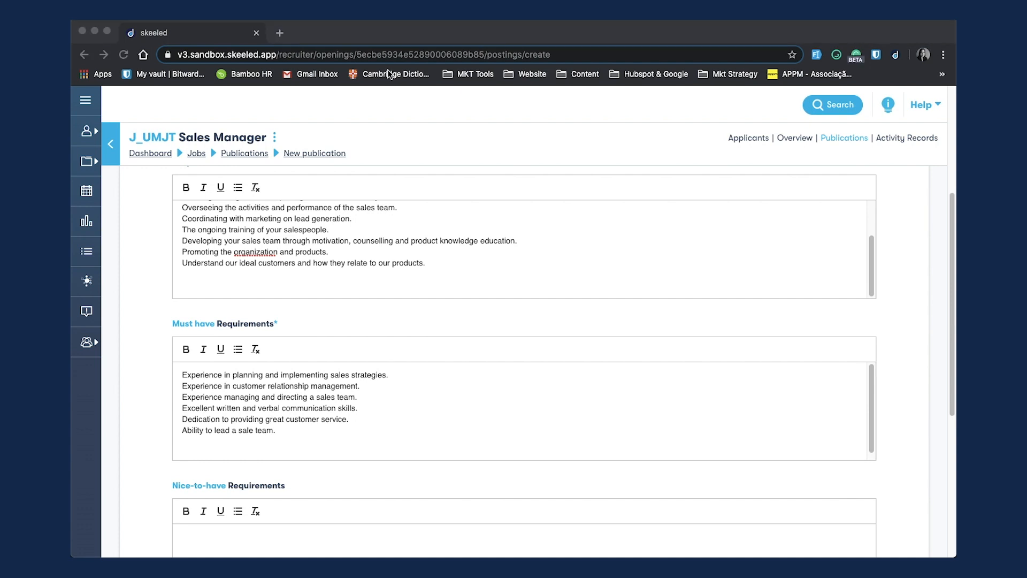
# Step: Paste the nice-to-have requirements and the We offer benefits list
pyautogui.scroll(-5, 286, 305)
pyautogui.click(244, 332)
pyautogui.write('In order to succeed in this role, you will need excellent communication skills and the ability to lead a sale team.  Previous experience in a sales-related role is a plus.')
pyautogui.press('super+Tab')
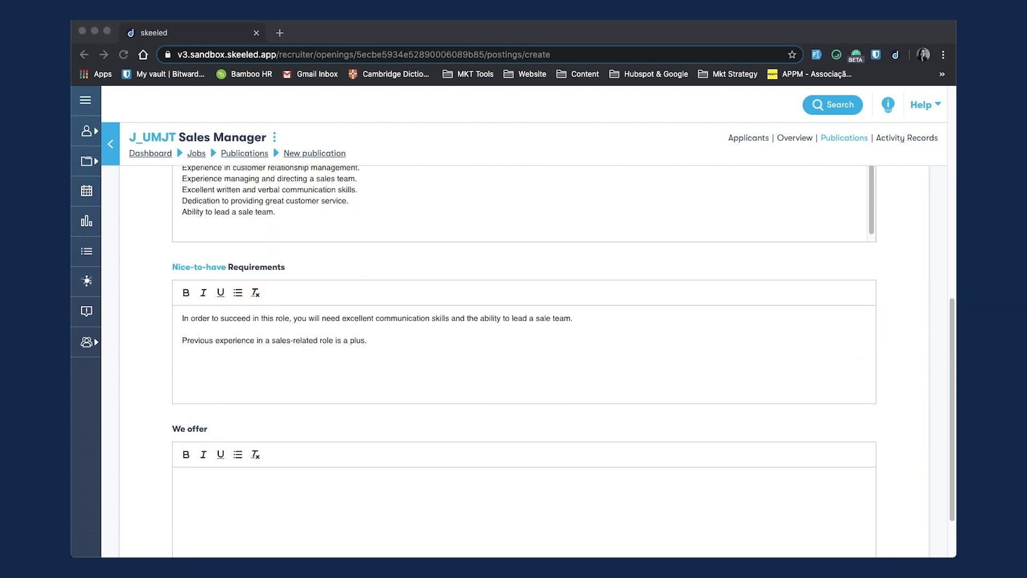
pyautogui.click(195, 505)
pyautogui.write('Flexible schedule Attractive salary package Health insurance')
pyautogui.scroll(-2, 693, 504)
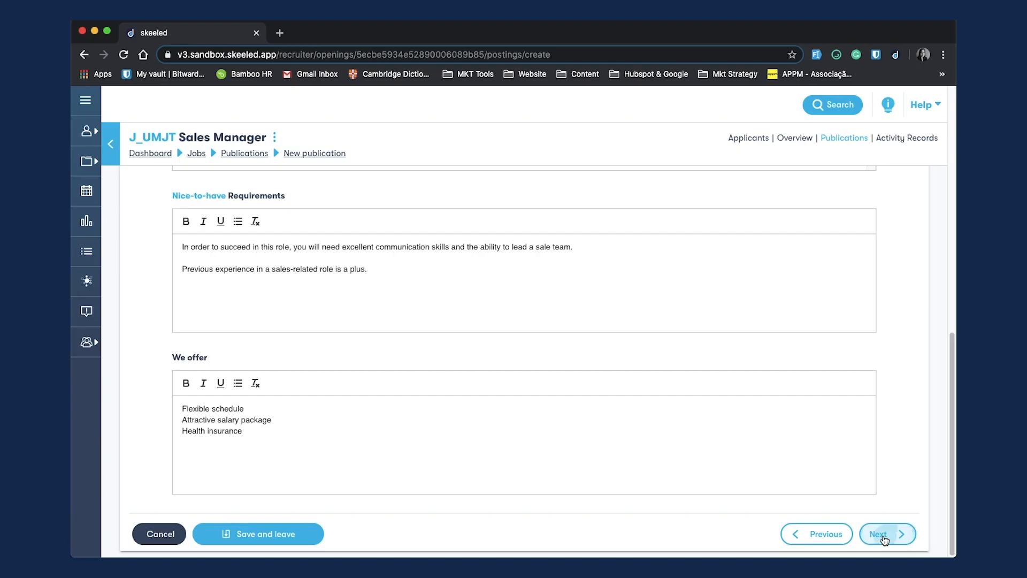
# Step: Continue to the add-ons and require a category B driving licence as an exclusion factor
pyautogui.click(879, 539)
pyautogui.click(363, 316)
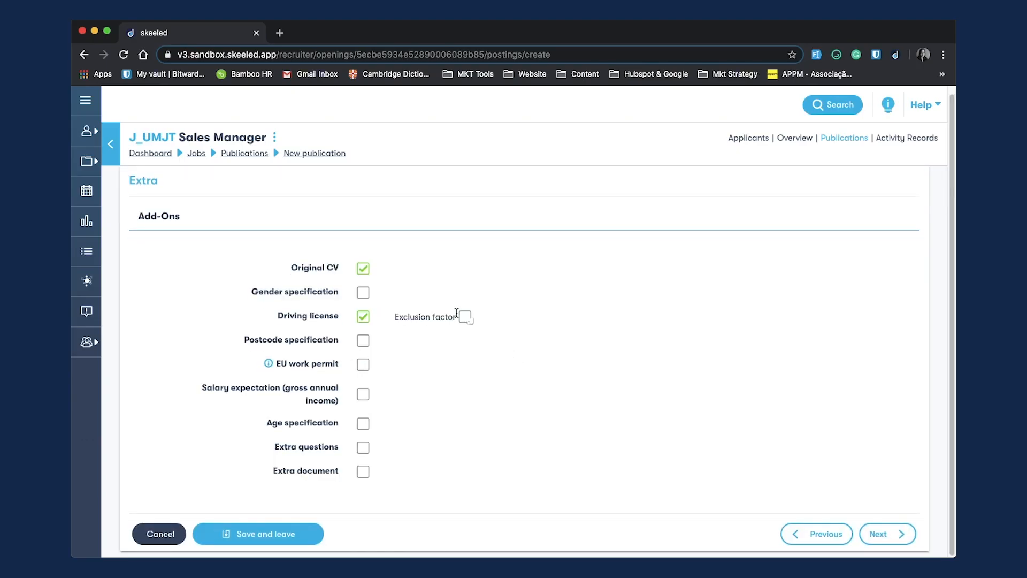
pyautogui.click(465, 317)
pyautogui.click(465, 389)
pyautogui.scroll(-3, 527, 315)
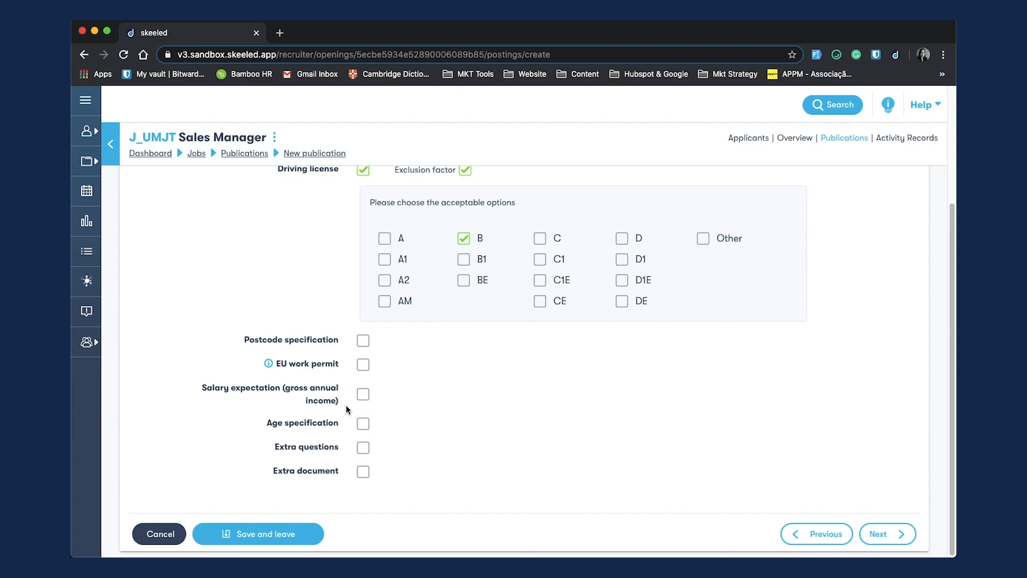
# Step: Add a required extra document named Recommendation letter of PDF type, then continue to the review
pyautogui.click(363, 471)
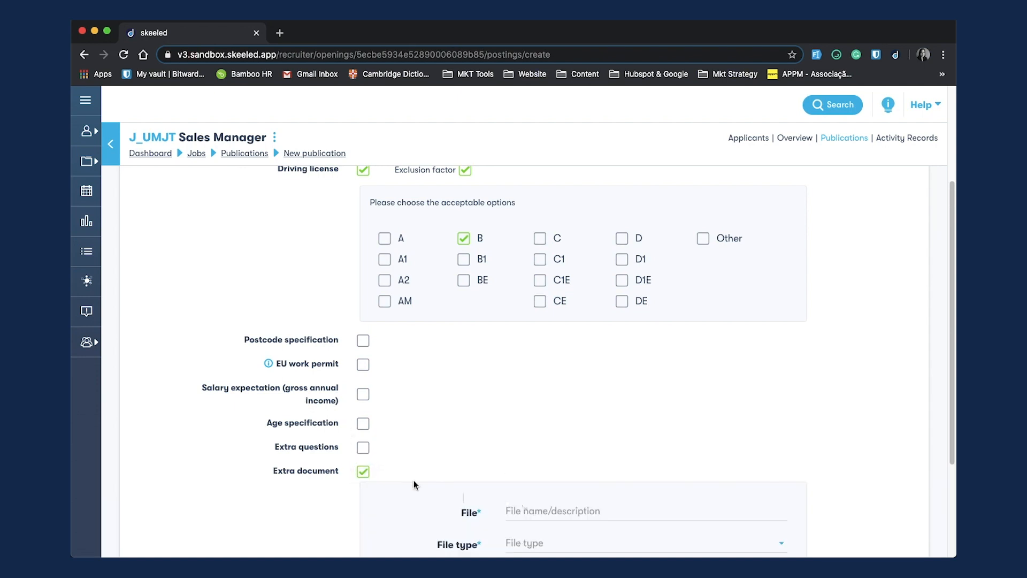
pyautogui.scroll(-2, 482, 455)
pyautogui.click(549, 426)
pyautogui.write('Recommendation letter')
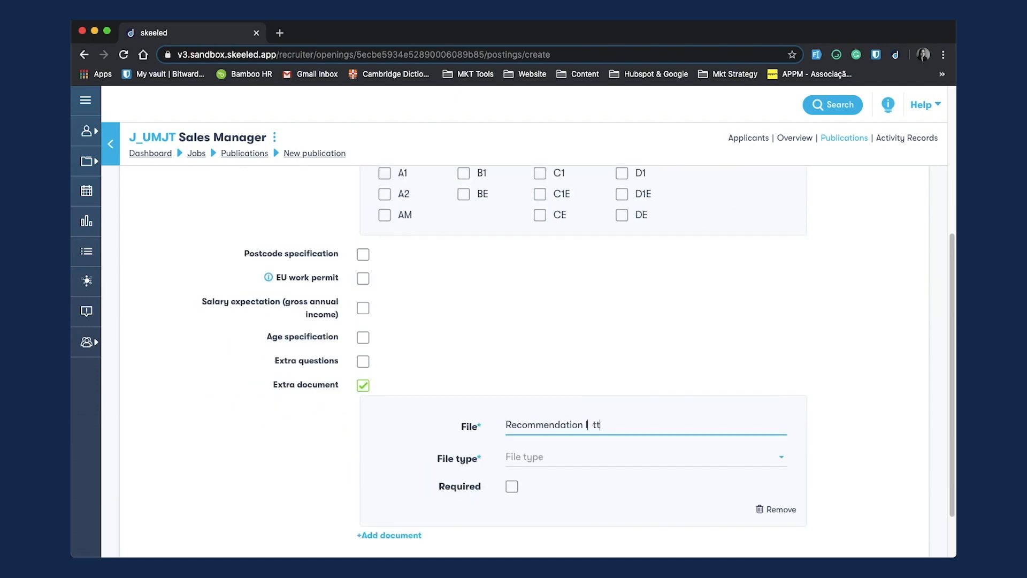
pyautogui.click(557, 456)
pyautogui.click(556, 525)
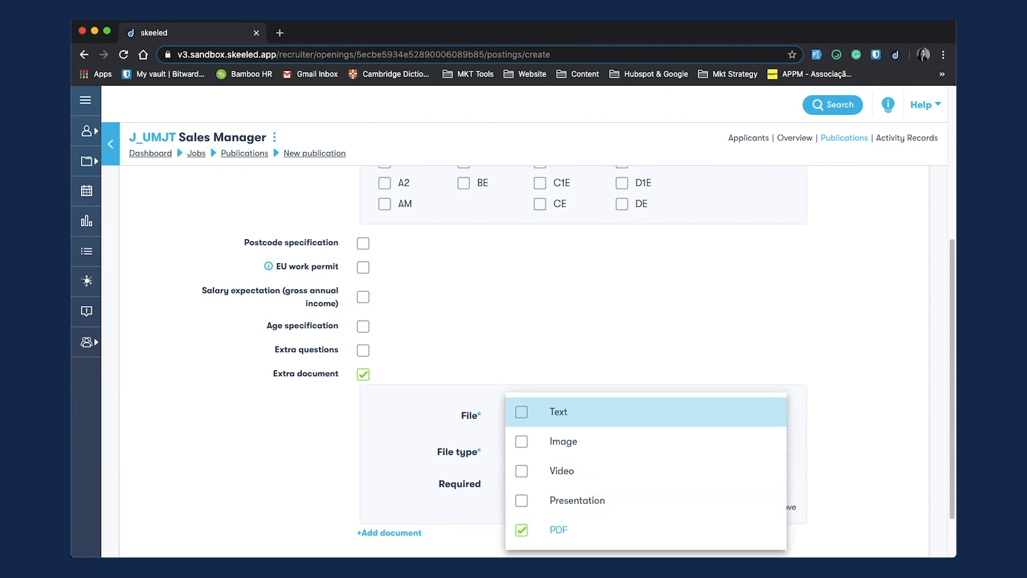
pyautogui.click(511, 483)
pyautogui.scroll(-3, 589, 492)
pyautogui.click(883, 533)
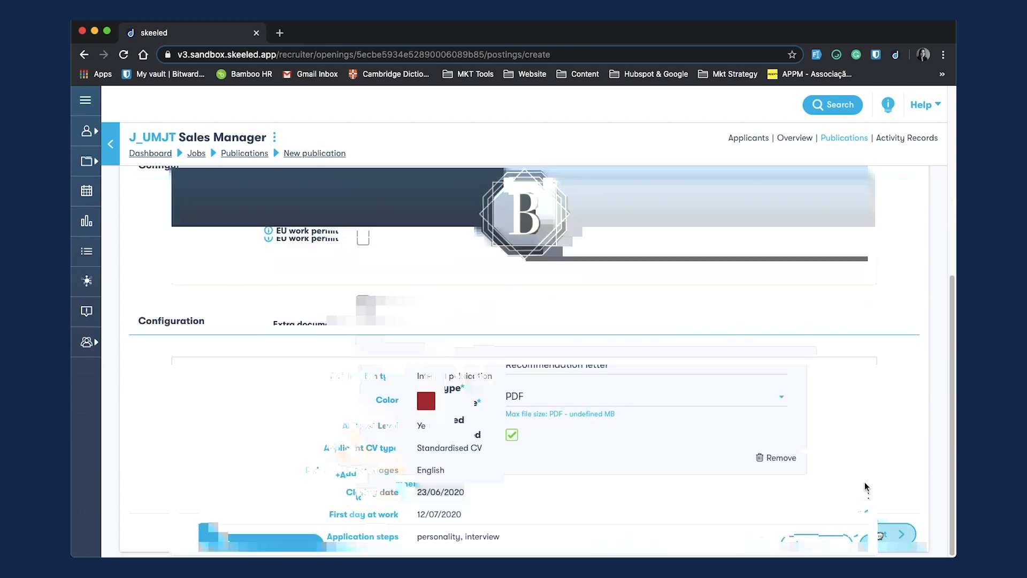
# Step: Review the publication summary and publish it
pyautogui.scroll(-15, 661, 426)
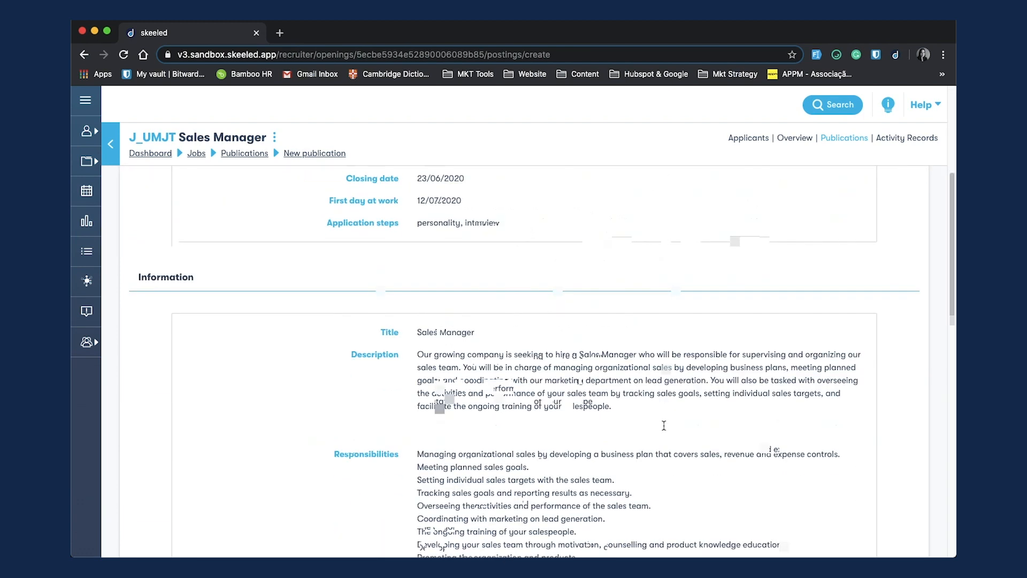
pyautogui.scroll(-15, 663, 426)
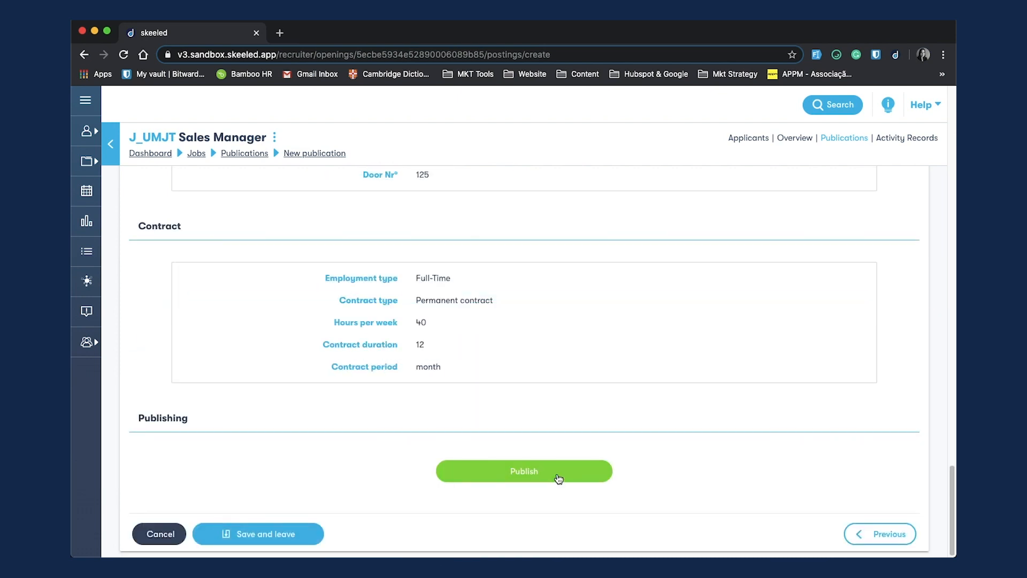
pyautogui.click(557, 474)
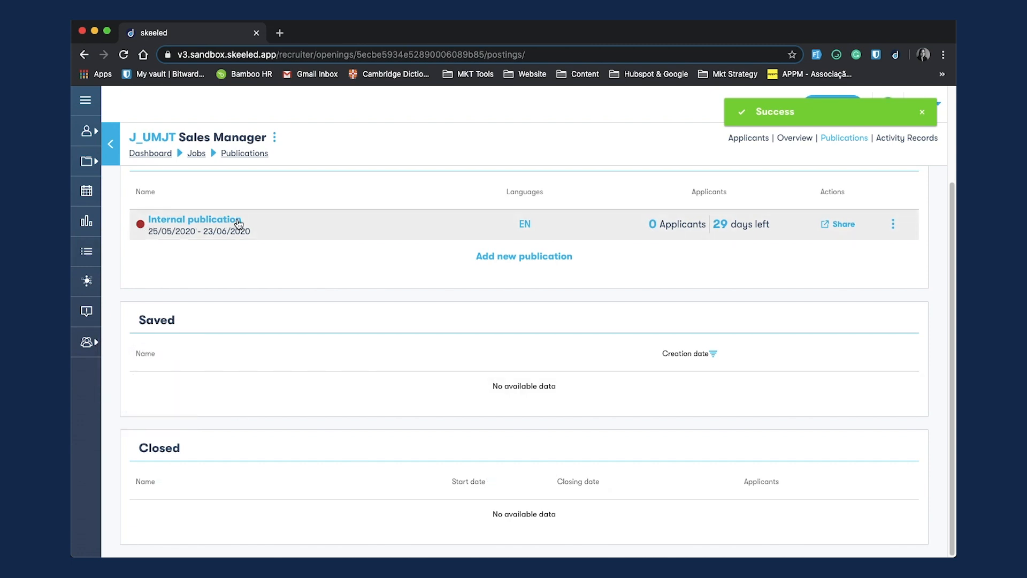
# Step: Start a new publication using the existing Internal publication of this job as template
pyautogui.click(520, 260)
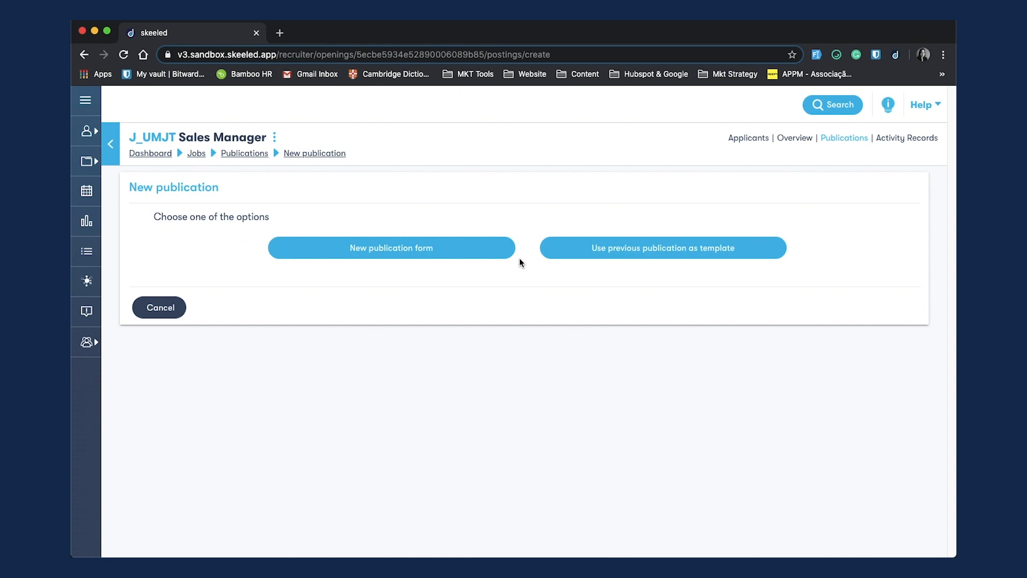
pyautogui.click(637, 260)
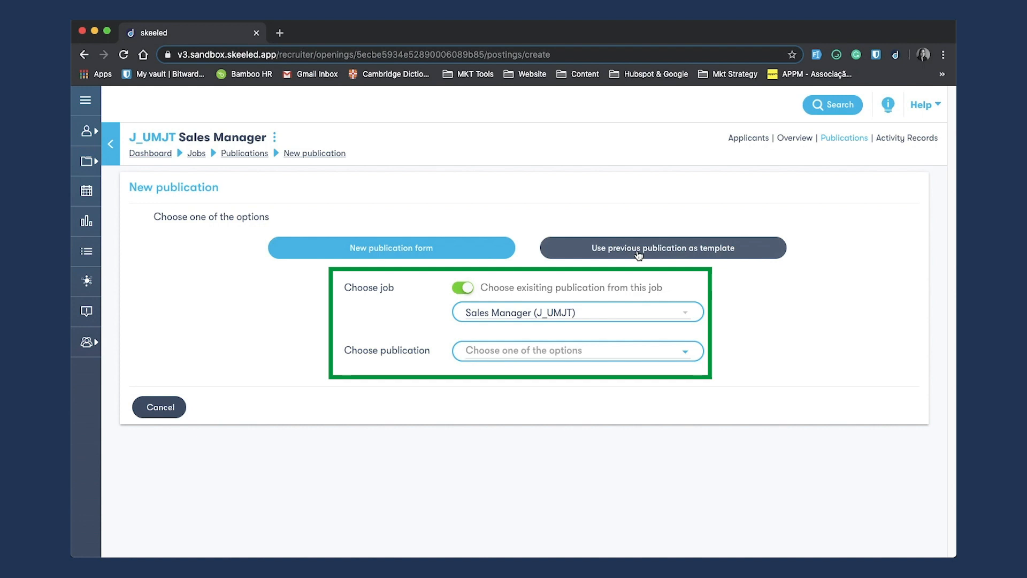
pyautogui.click(581, 351)
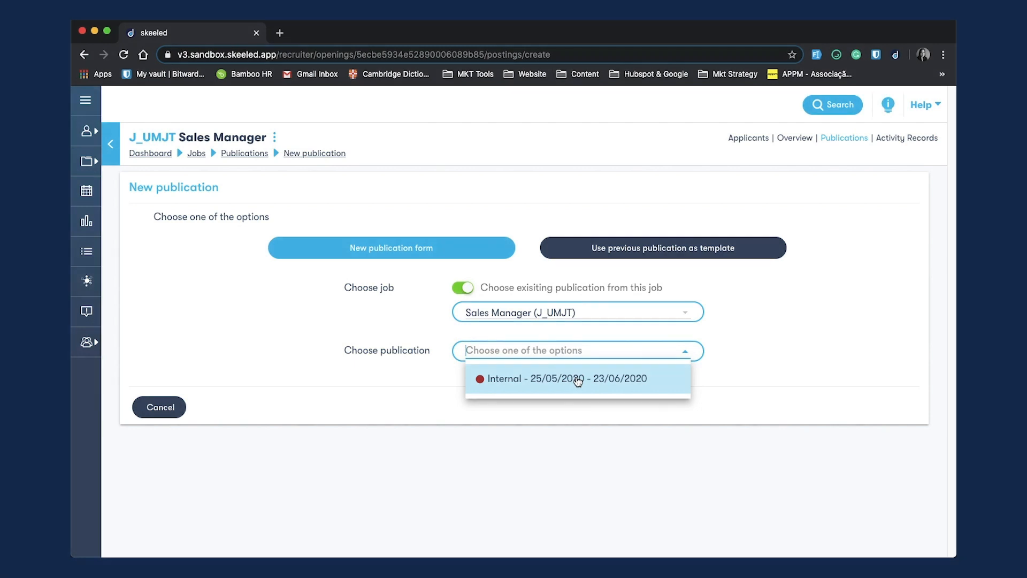
pyautogui.click(578, 379)
pyautogui.click(603, 393)
# Step: Scroll through the prefilled publication form's review and extra sections
pyautogui.scroll(-10, 604, 353)
pyautogui.scroll(10, 525, 403)
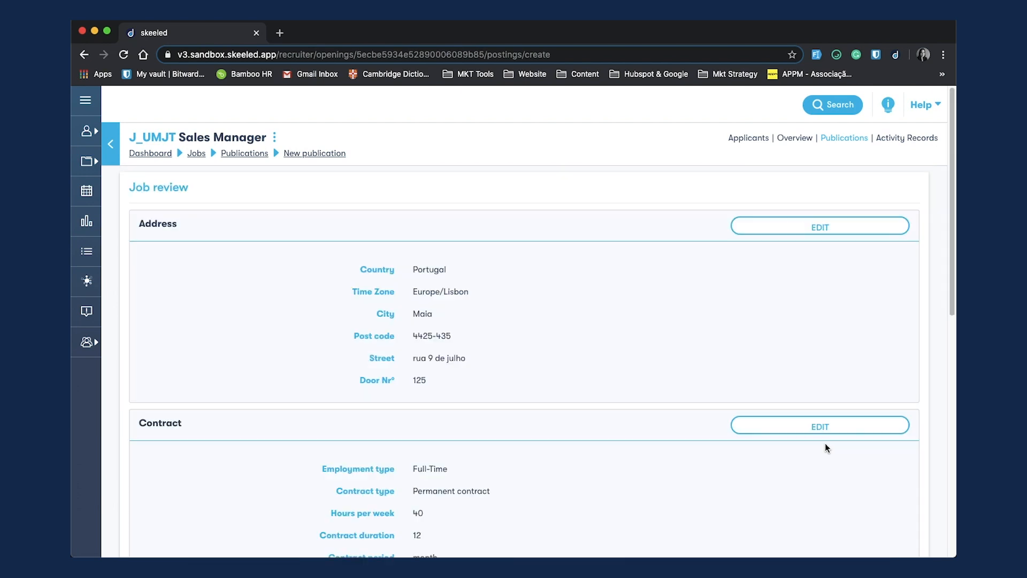
pyautogui.click(824, 443)
pyautogui.scroll(-2, 534, 374)
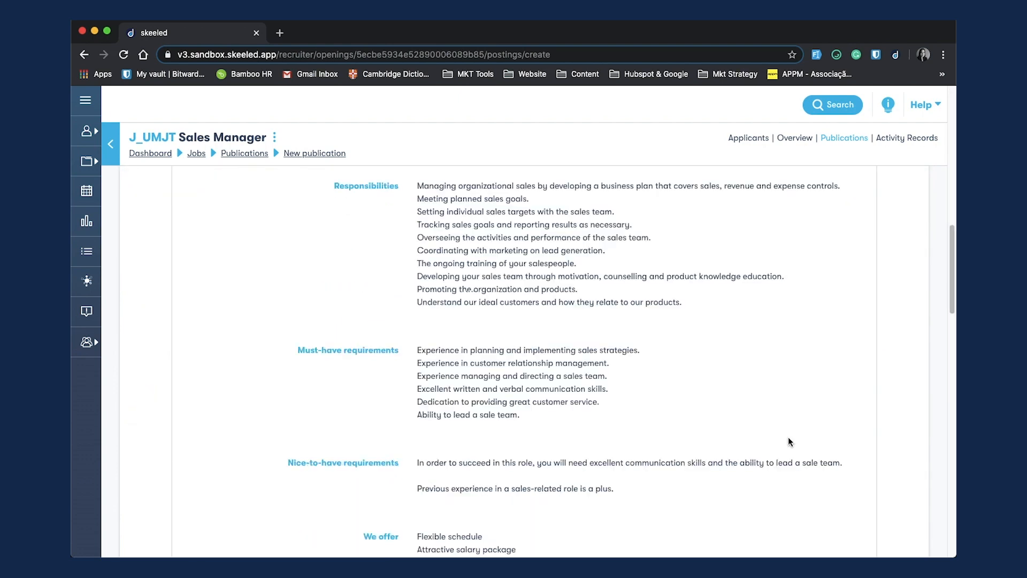
pyautogui.scroll(-10, 788, 440)
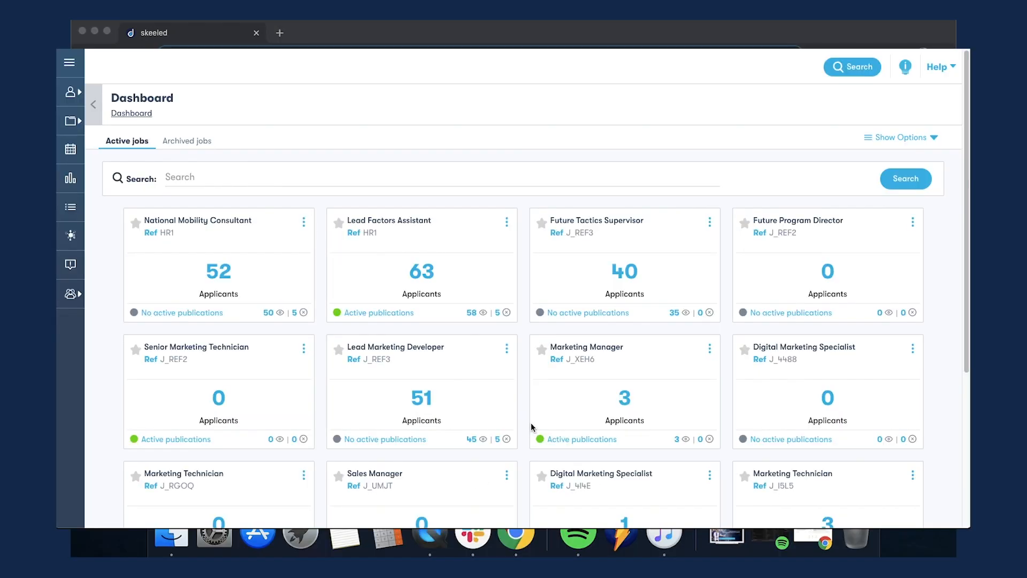
# Step: Open the Sales Manager job from its dashboard card and start editing the job, confirming the warning
pyautogui.scroll(-3, 531, 417)
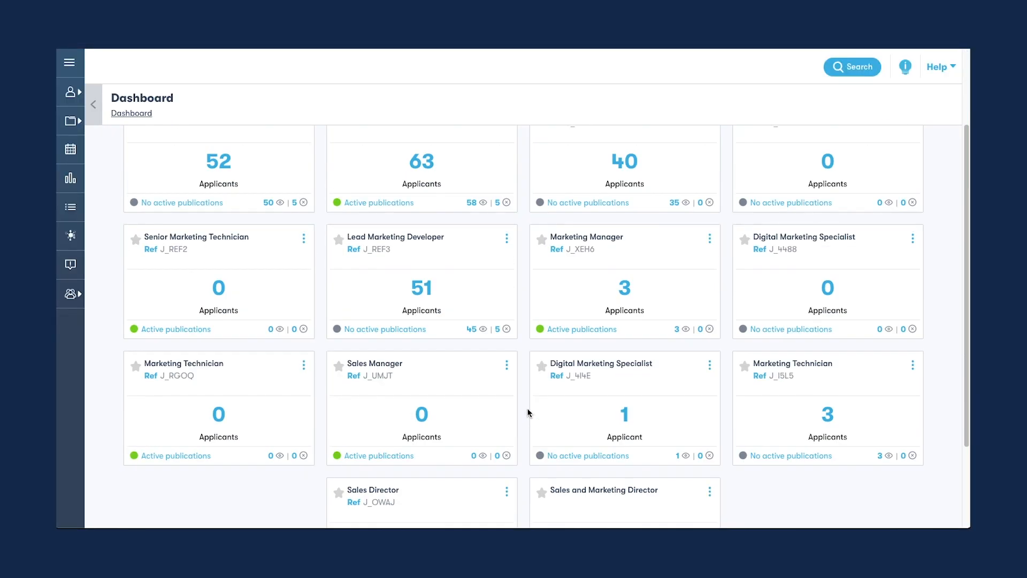
pyautogui.click(506, 367)
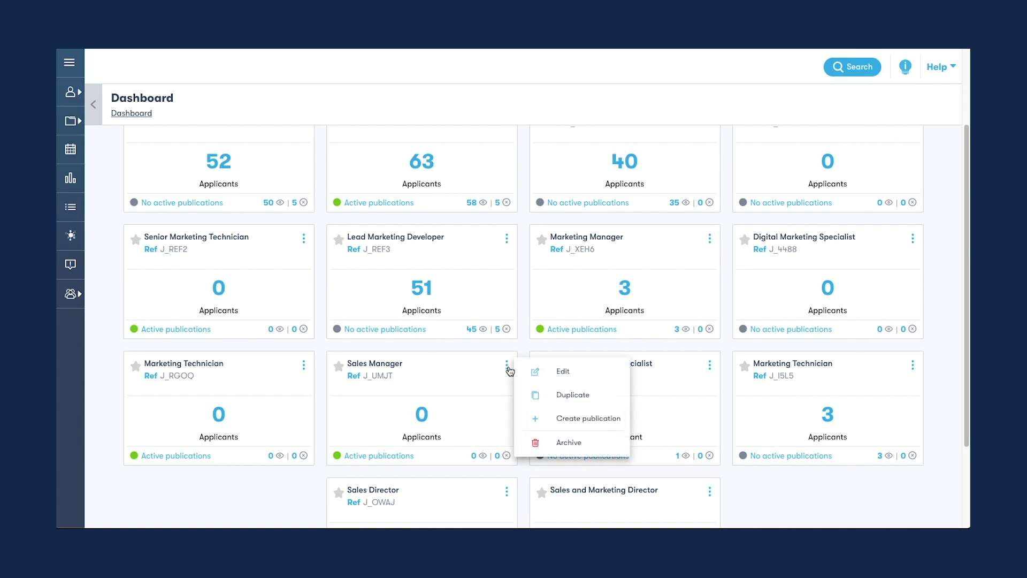
pyautogui.click(555, 373)
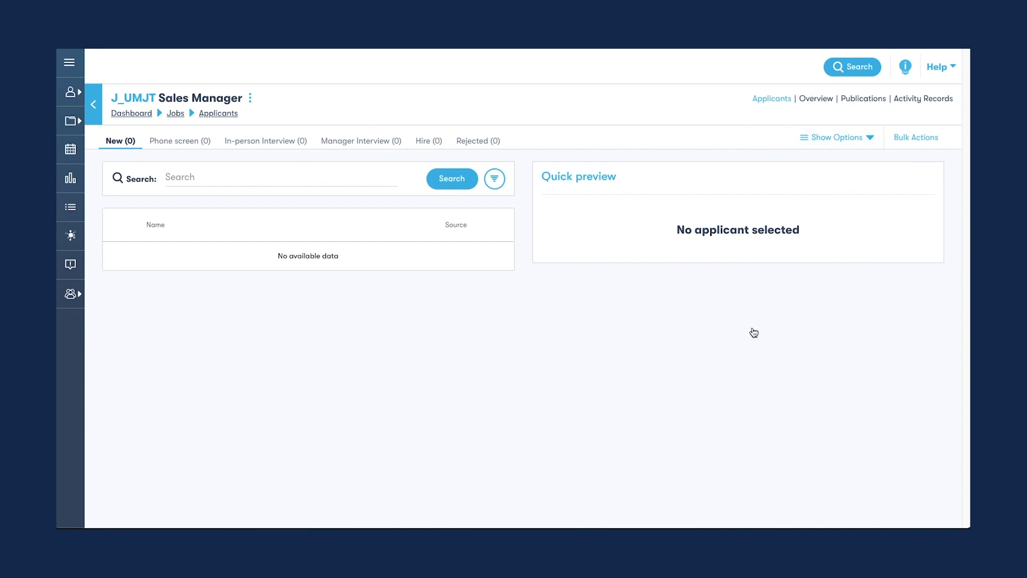
pyautogui.scroll(-3, 776, 321)
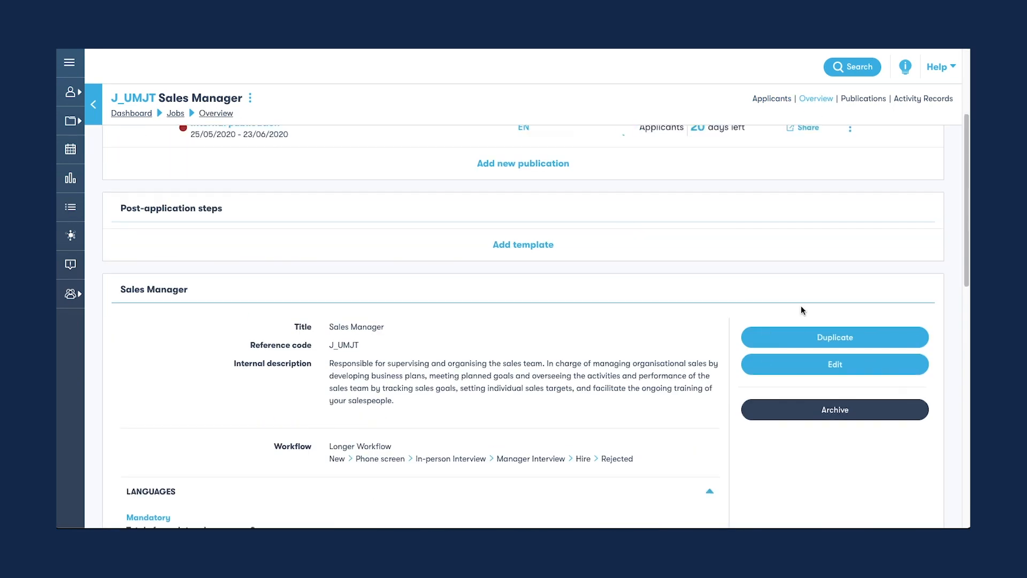
pyautogui.click(822, 365)
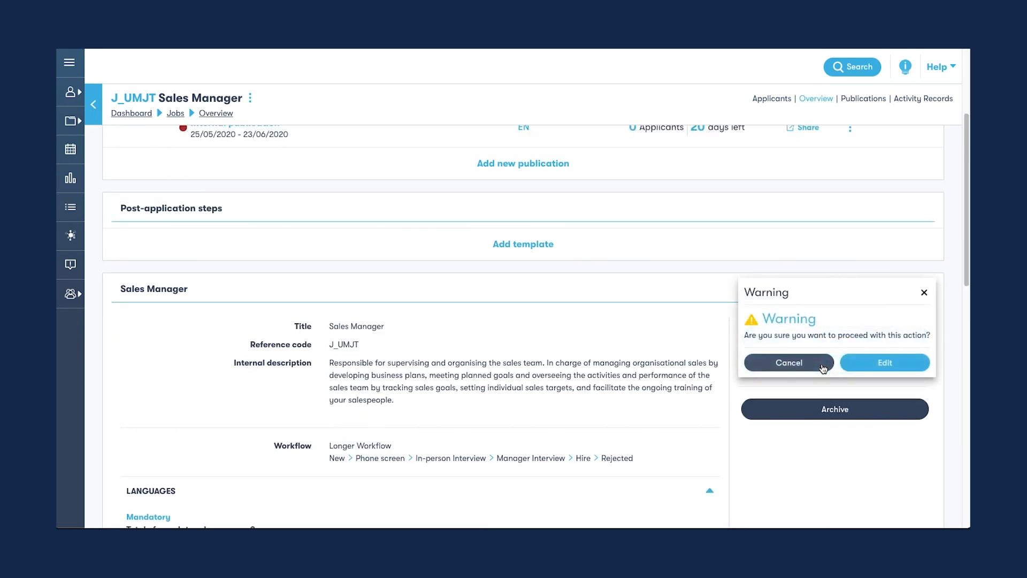
pyautogui.click(885, 362)
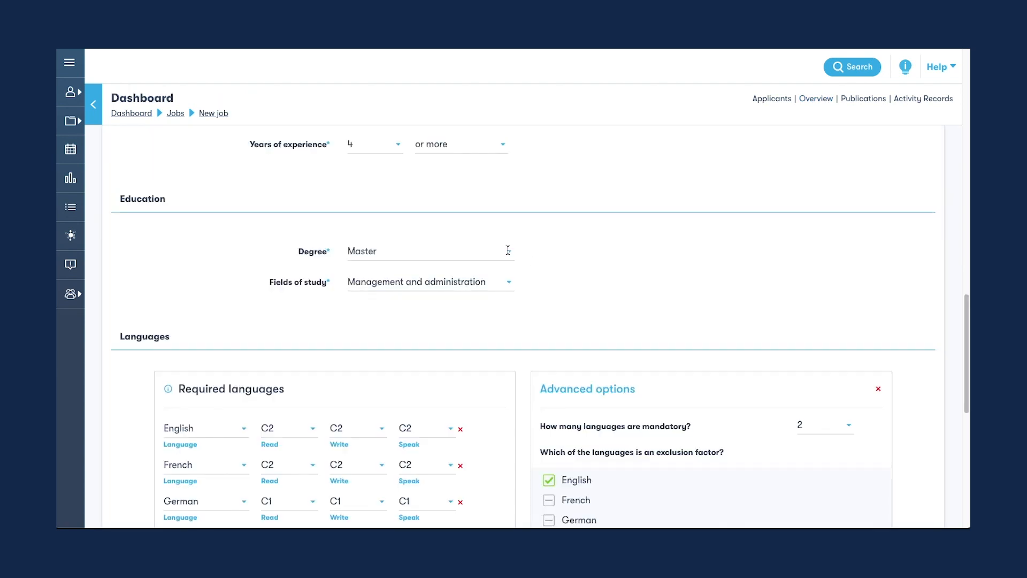
# Step: Adjust the job's education degree selection and save the edited Sales Manager job
pyautogui.click(427, 251)
pyautogui.click(375, 364)
pyautogui.scroll(-10, 588, 318)
pyautogui.click(843, 499)
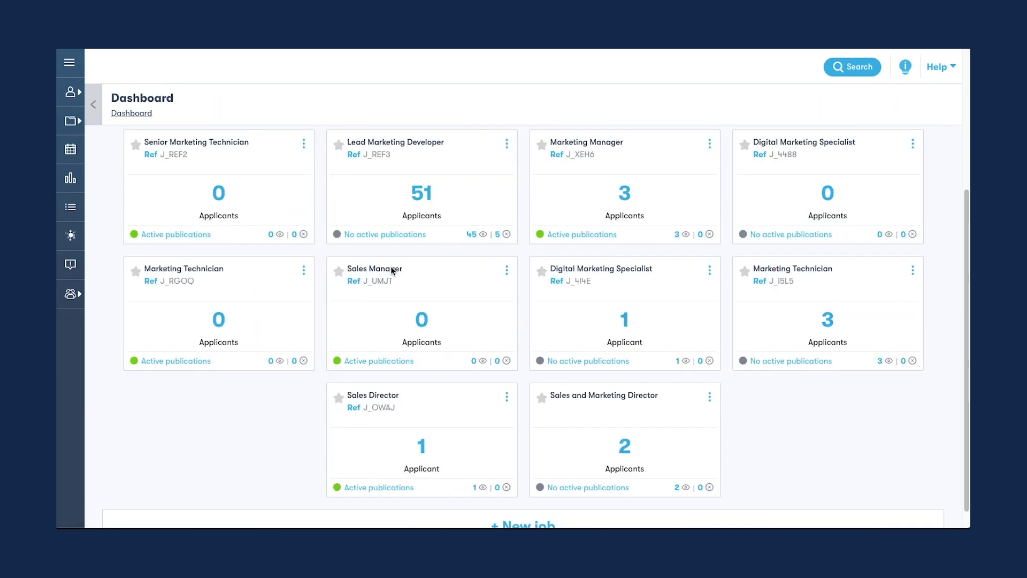
# Step: Open the Sales Manager job's publications and start a new publication based on an existing publication as template
pyautogui.click(400, 272)
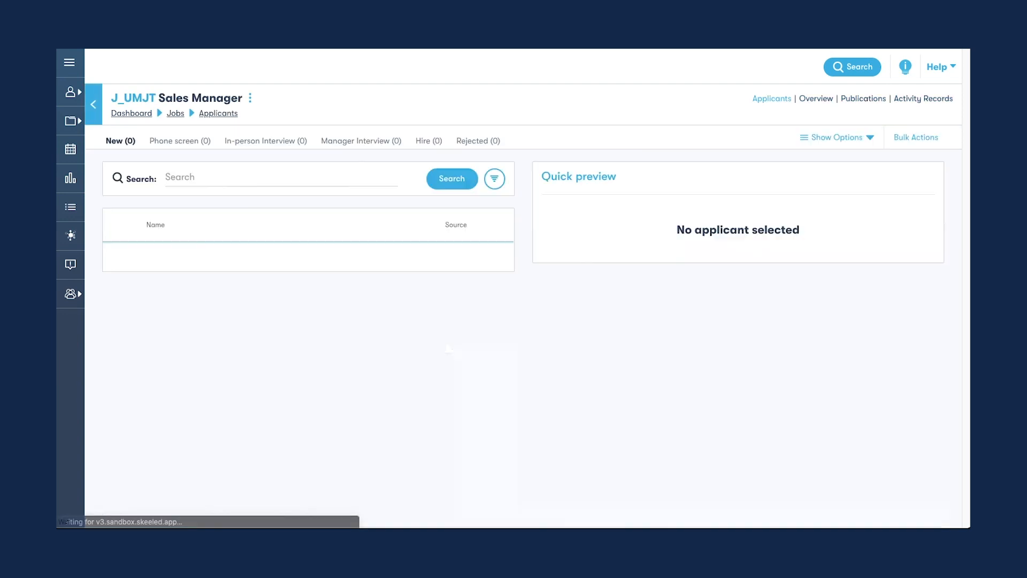
pyautogui.click(862, 100)
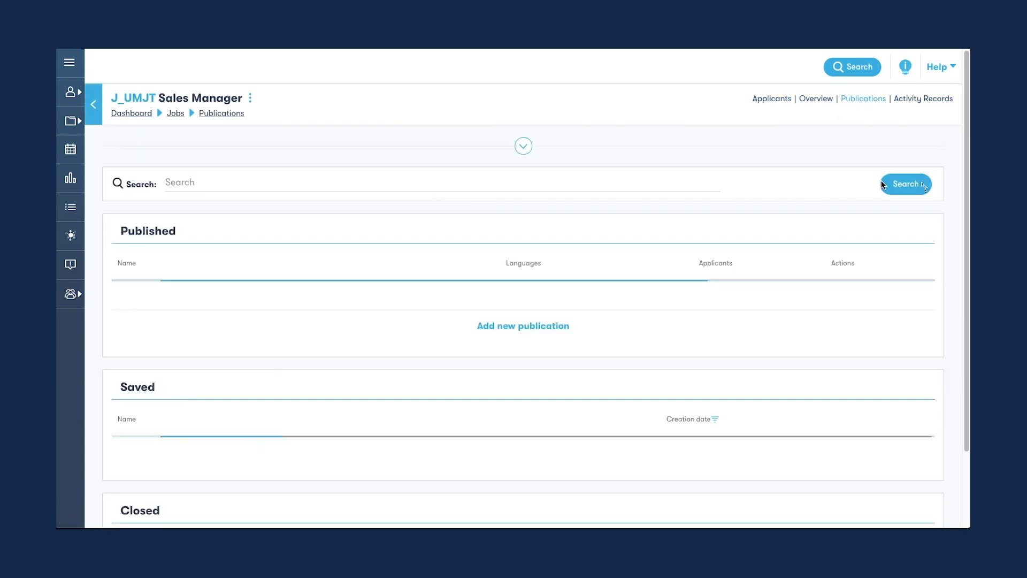
pyautogui.click(908, 294)
pyautogui.click(631, 299)
pyautogui.click(883, 166)
# Step: Scroll through the prefilled publication review, checking the education and languages sections
pyautogui.scroll(-10, 626, 286)
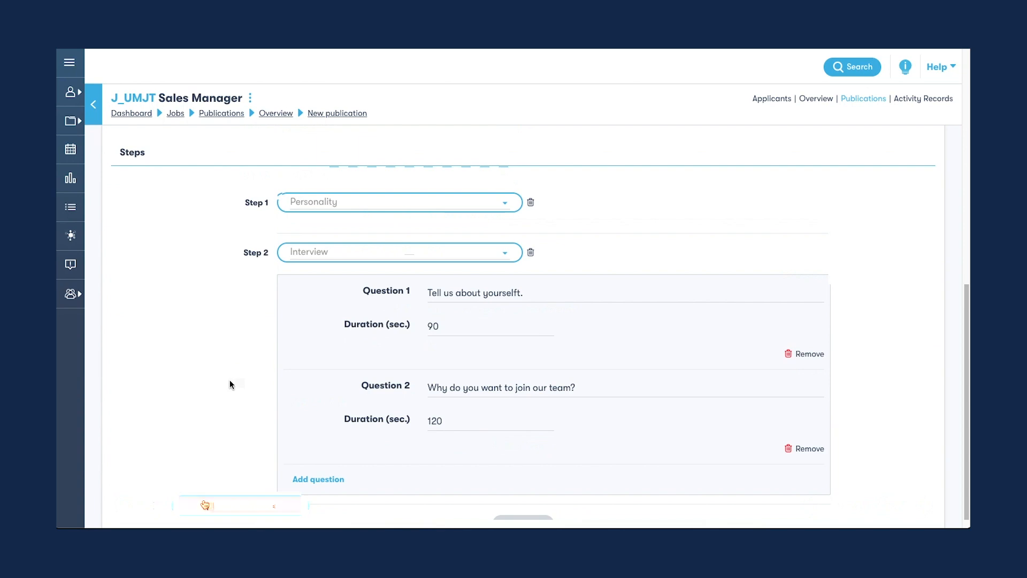
pyautogui.scroll(-3, 230, 379)
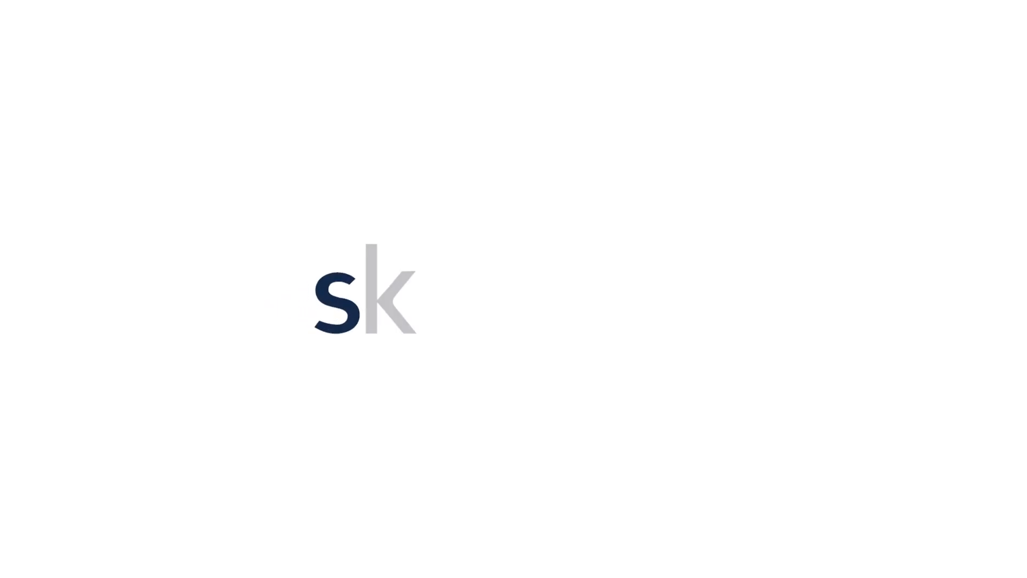